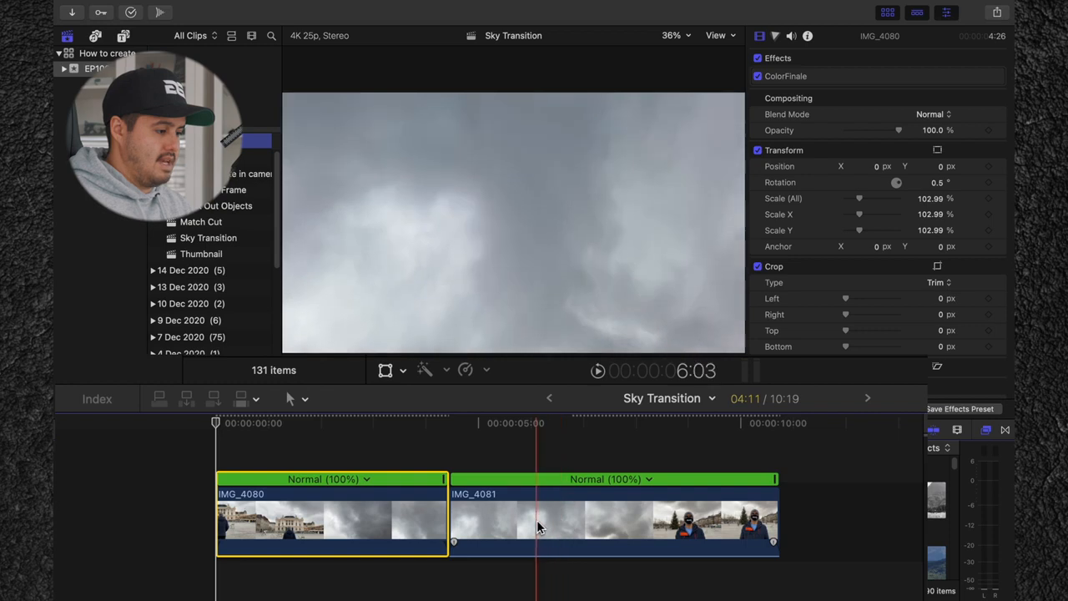
# Trim the start of IMG_4081 to 6:03 so it opens on the sky, and play the cut between the clips
pyautogui.click(538, 520)
pyautogui.hotkey('alt', '[')
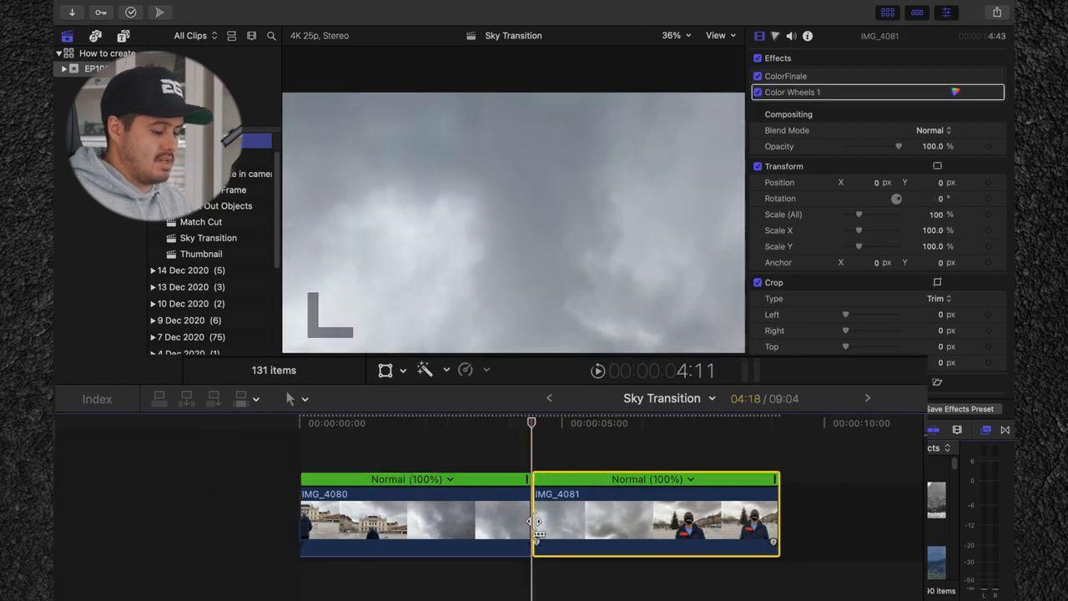
pyautogui.press('space')
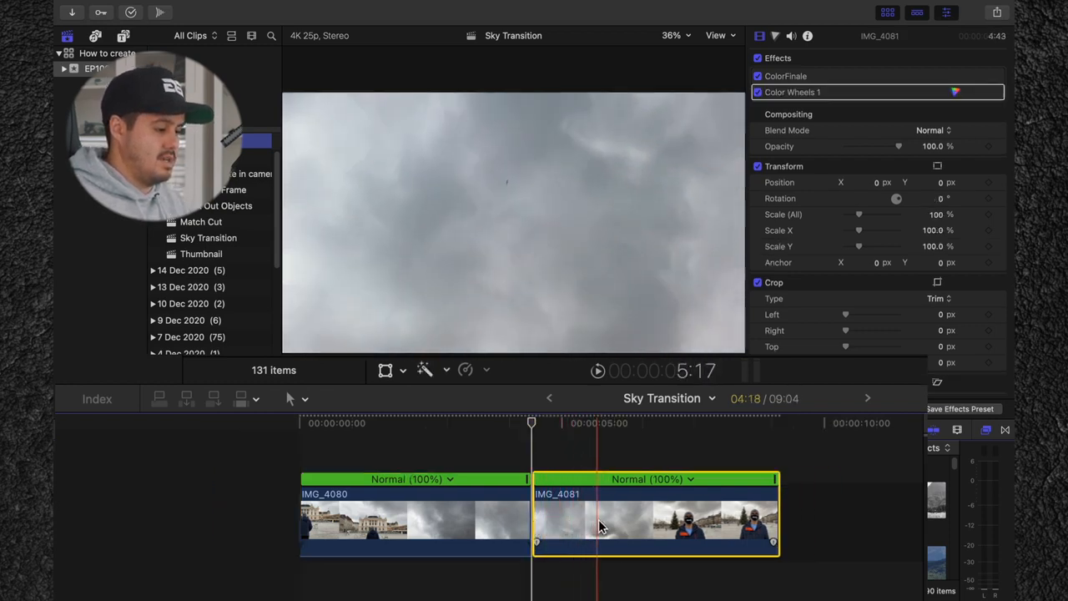
pyautogui.click(384, 452)
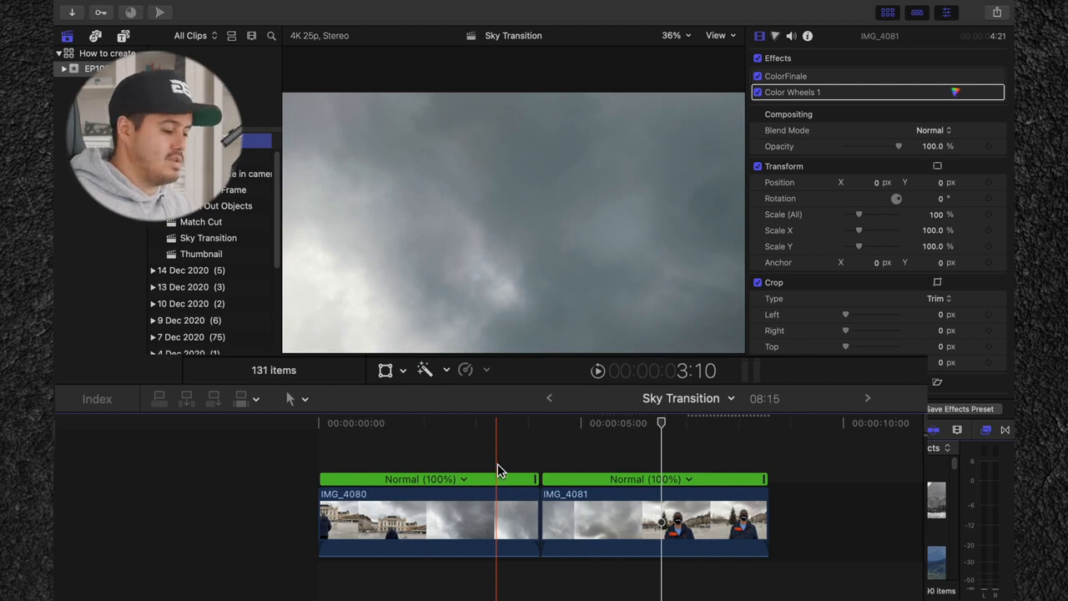
# Apply Automatic Speed to both IMG_4080 and IMG_4081 on the timeline
pyautogui.click(493, 509)
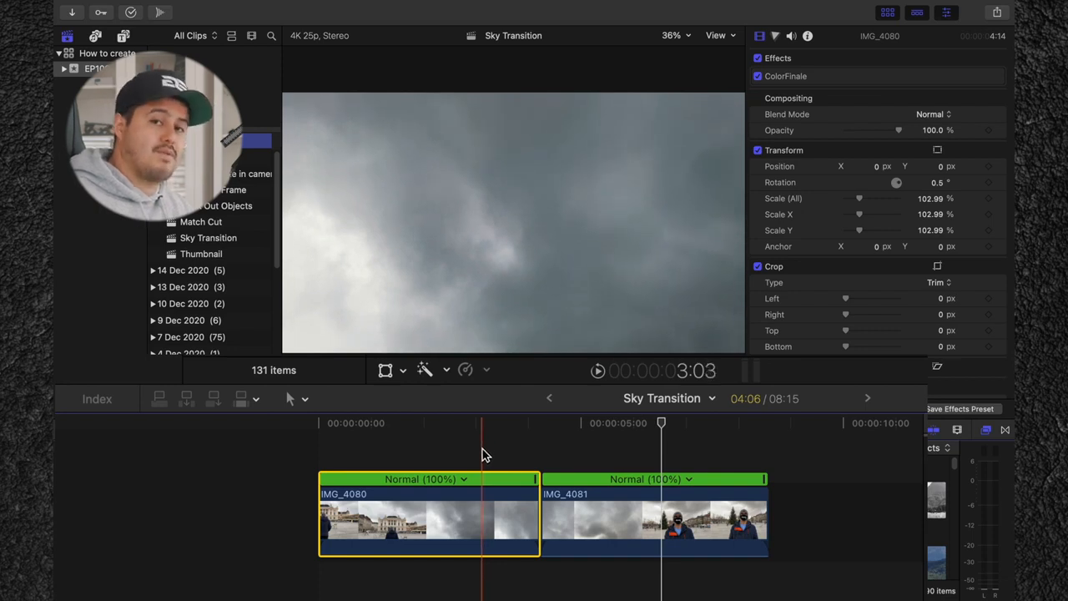
pyautogui.click(461, 448)
pyautogui.moveTo(460, 448); pyautogui.dragTo(639, 553)
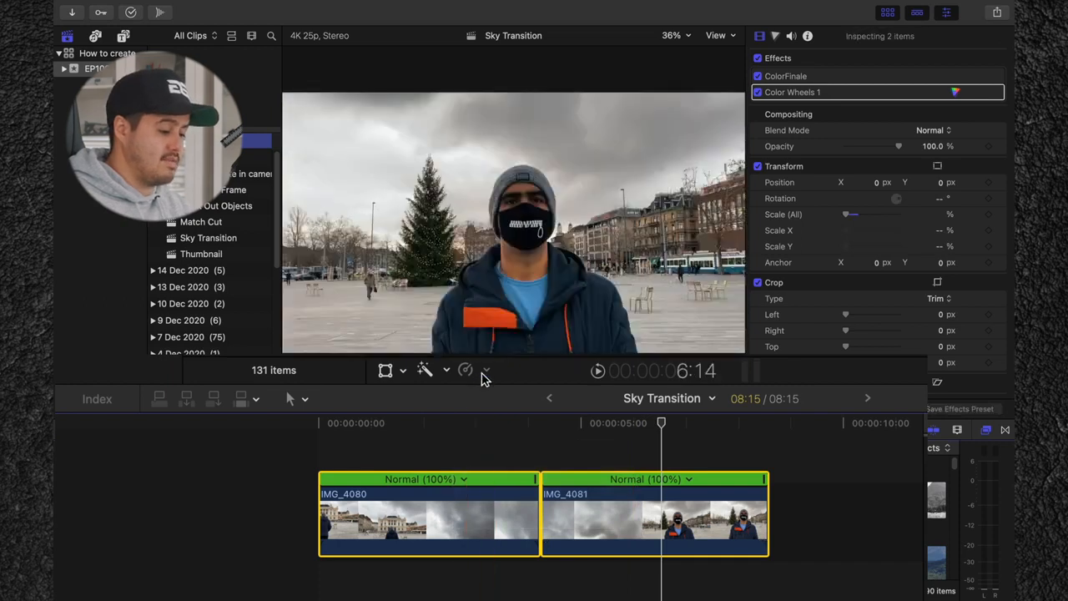
pyautogui.click(486, 371)
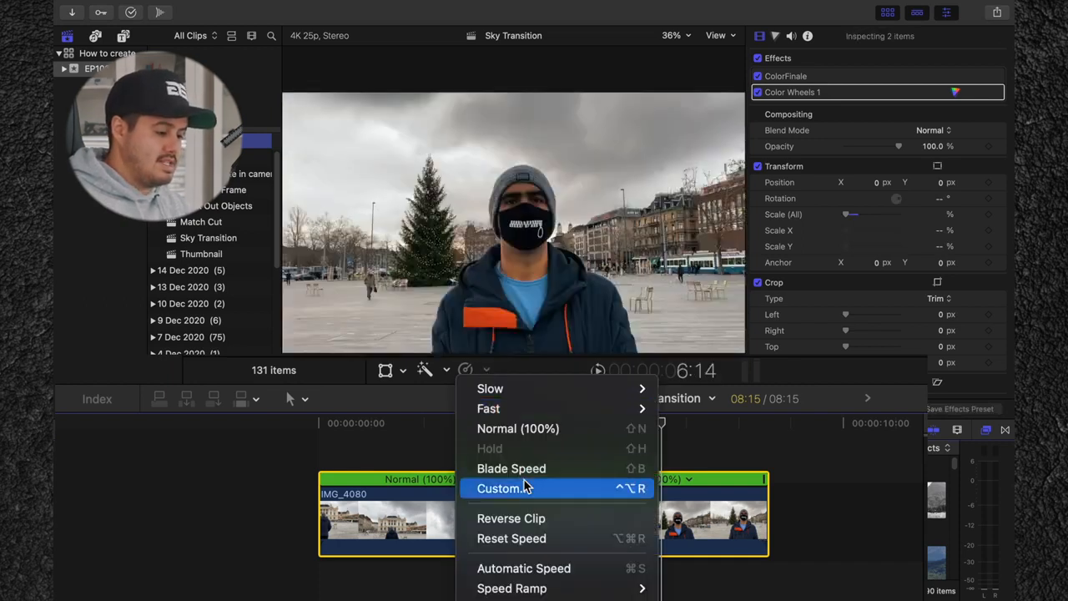
pyautogui.click(515, 574)
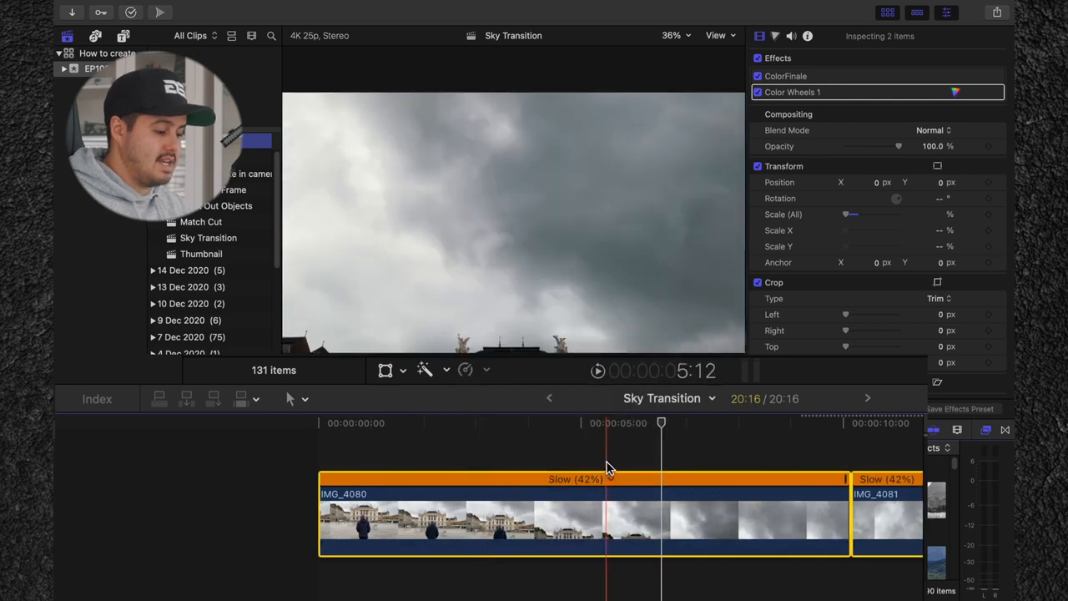
# Split the speed of IMG_4080 with Blade Speed just before the 5-second mark
pyautogui.hscroll(4, 604, 467)
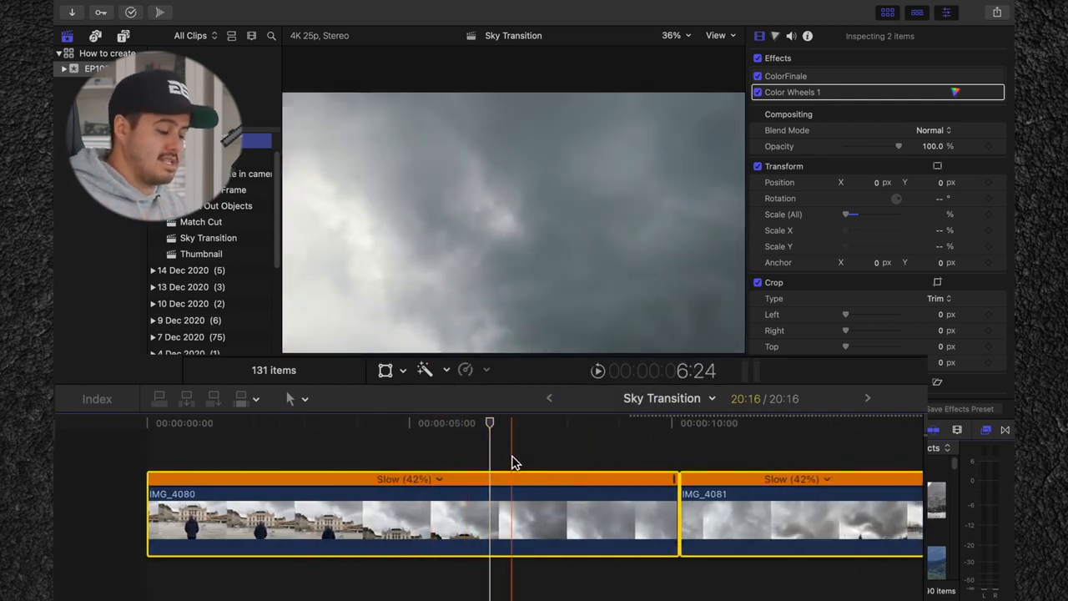
pyautogui.hscroll(4, 508, 461)
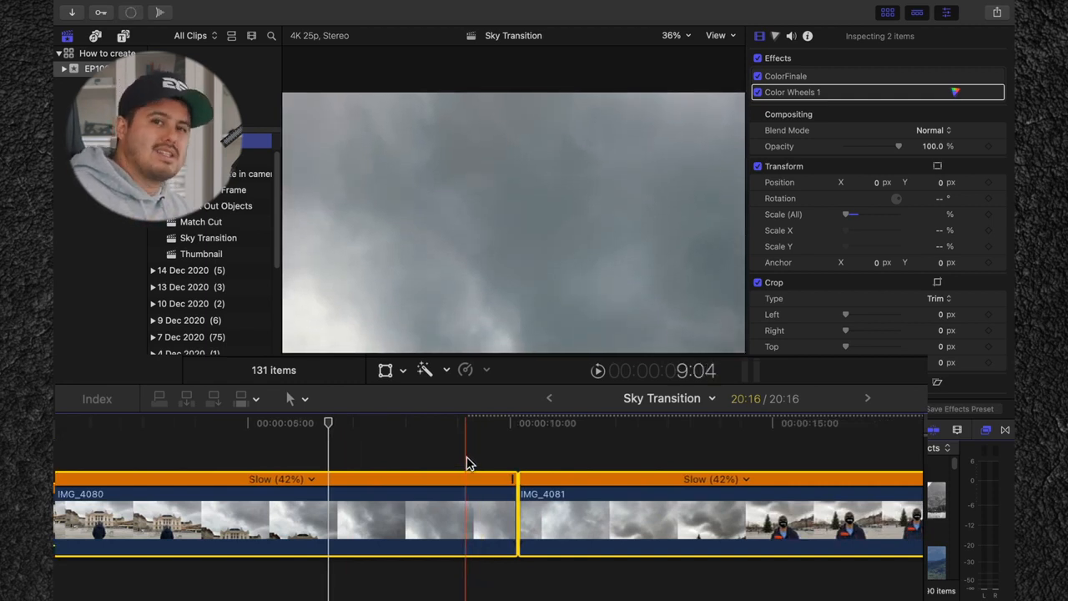
pyautogui.hscroll(-3, 466, 456)
pyautogui.hscroll(4, 466, 456)
pyautogui.click(295, 424)
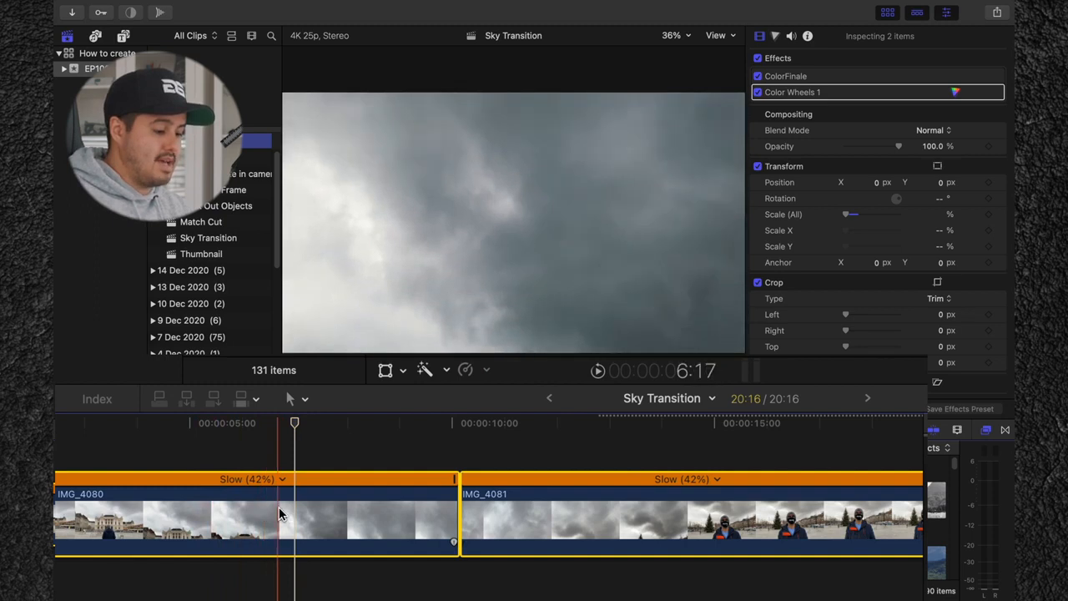
pyautogui.click(185, 509)
pyautogui.hotkey('shift', 'b')
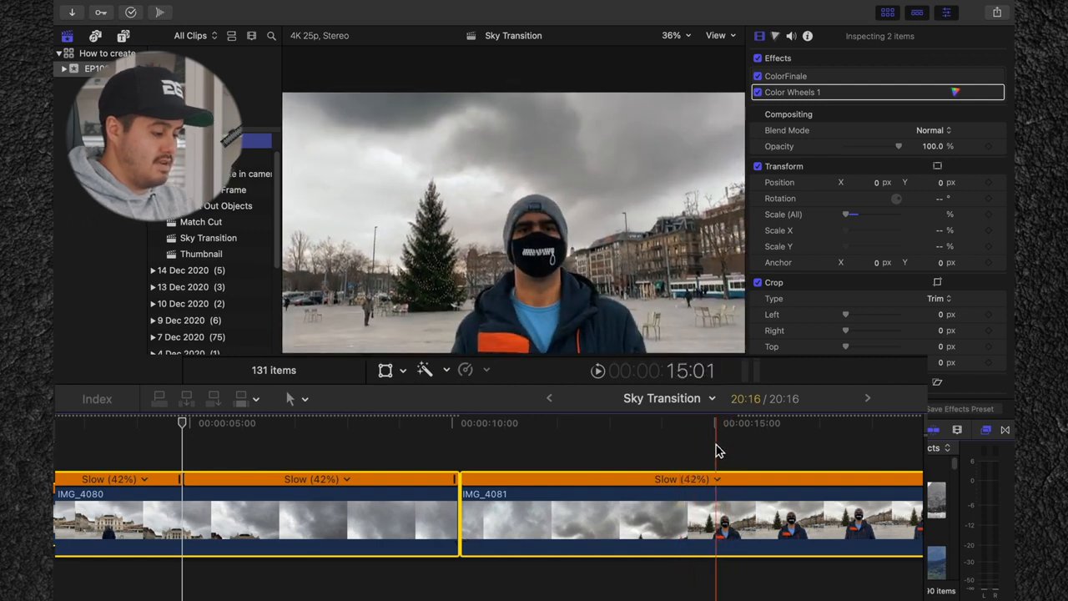
# Split the speed of IMG_4081 with Blade Speed at 14:23, where the masked man is in view
pyautogui.click(710, 521)
pyautogui.click(710, 522)
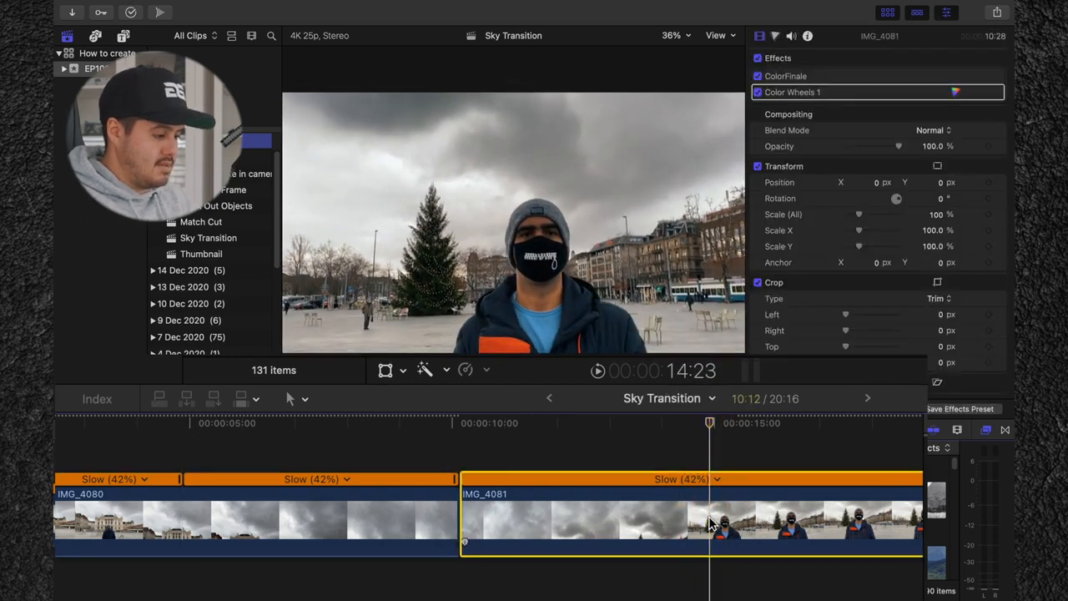
pyautogui.hotkey('shift', 'b')
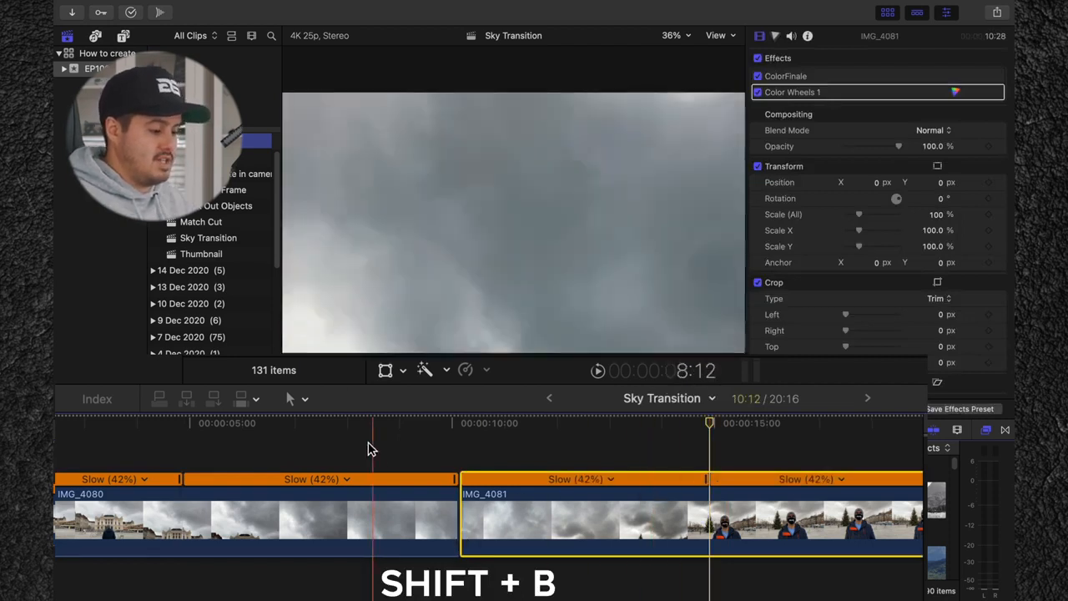
# Set the second speed segment of IMG_4080 to Fast 4x
pyautogui.click(345, 498)
pyautogui.click(346, 479)
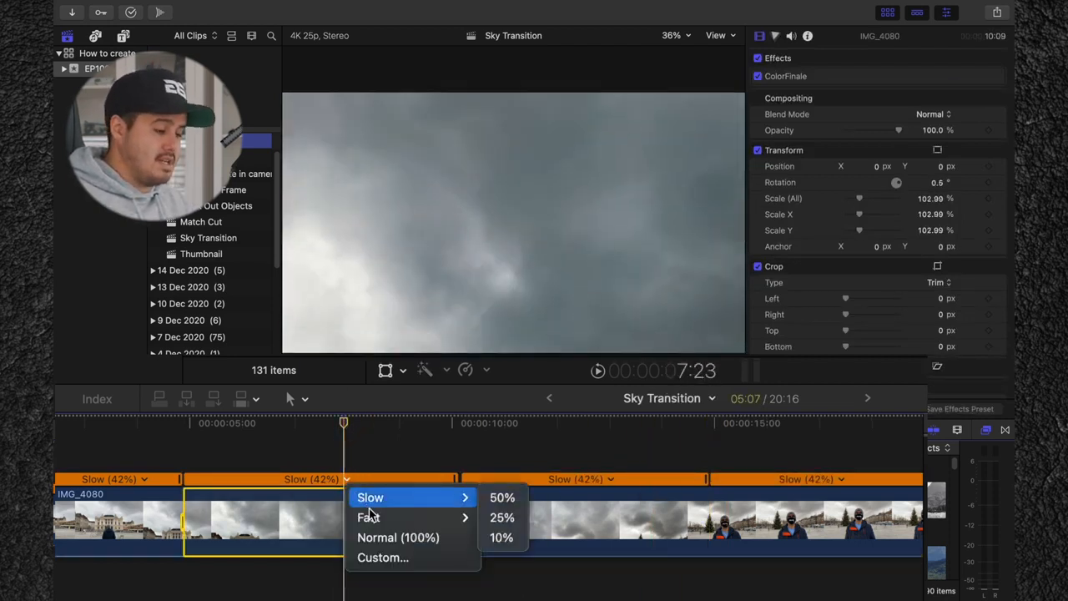
pyautogui.moveTo(424, 519)
pyautogui.click(498, 537)
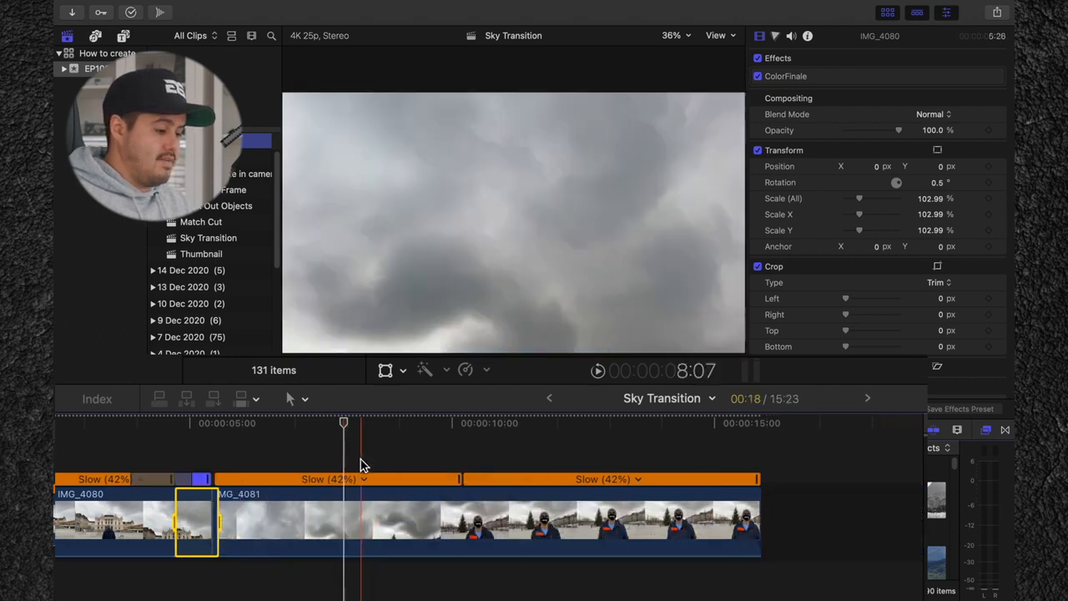
# Set the first speed segment of IMG_4081 to Fast 4x
pyautogui.click(364, 479)
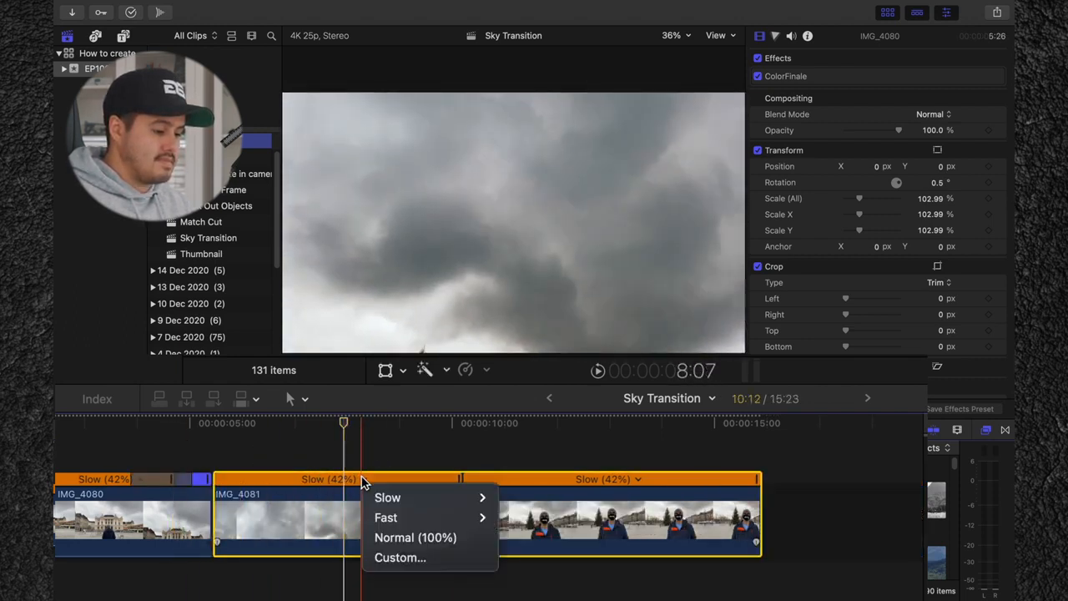
pyautogui.moveTo(396, 518)
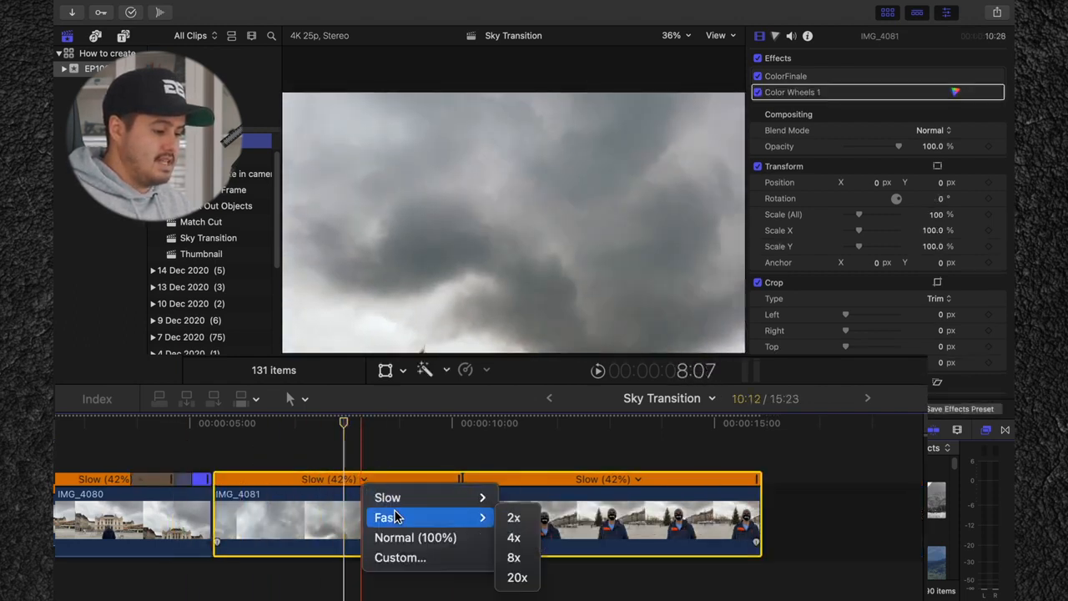
pyautogui.click(508, 538)
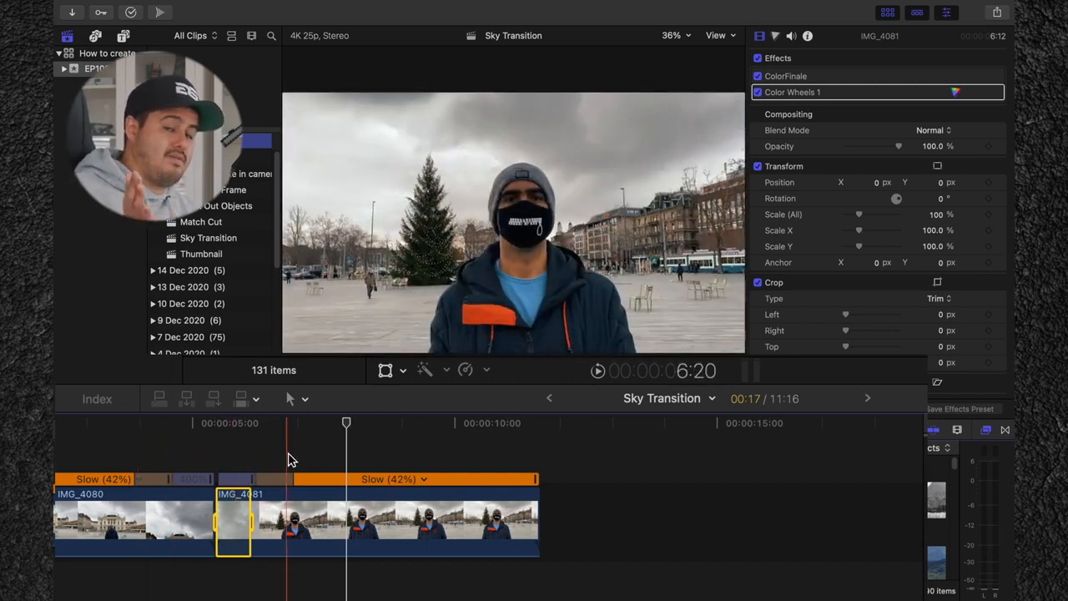
# Play the sped-up sky transition from 3:11 to check the speed ramps
pyautogui.click(112, 451)
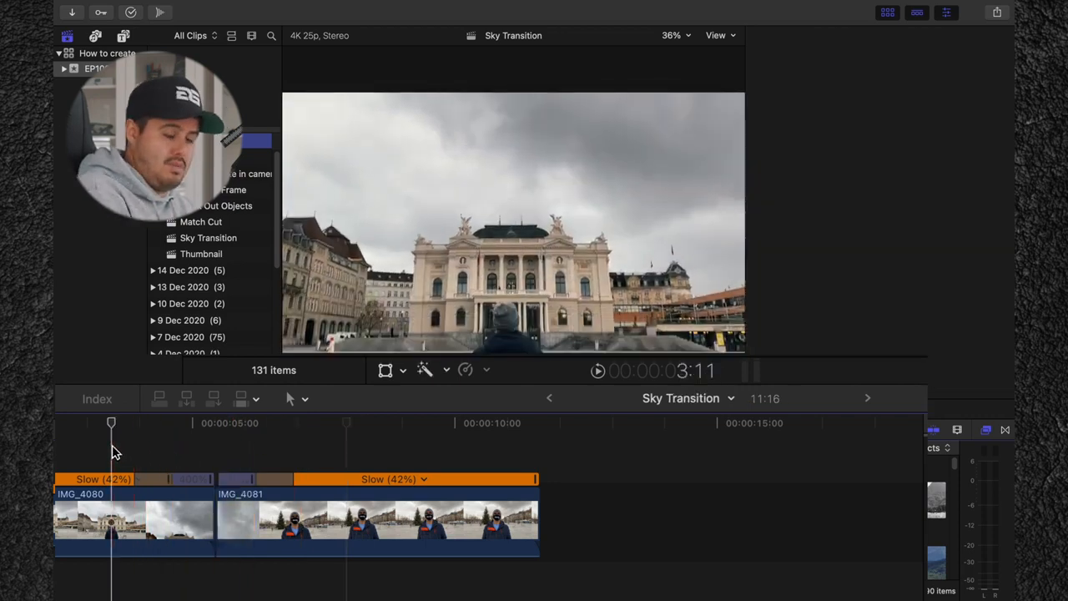
pyautogui.press('space')
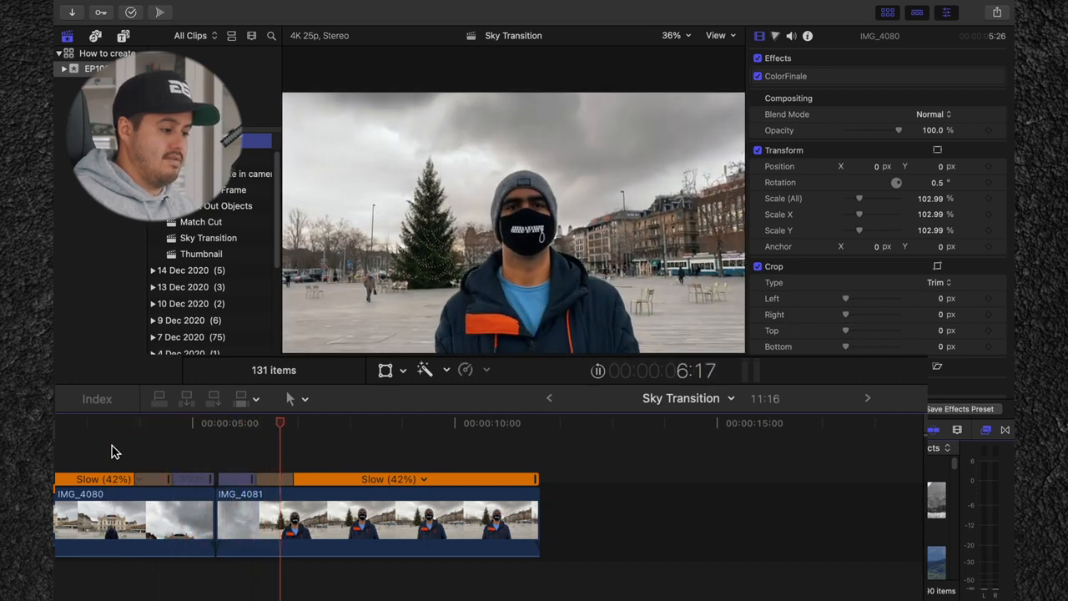
pyautogui.press('space')
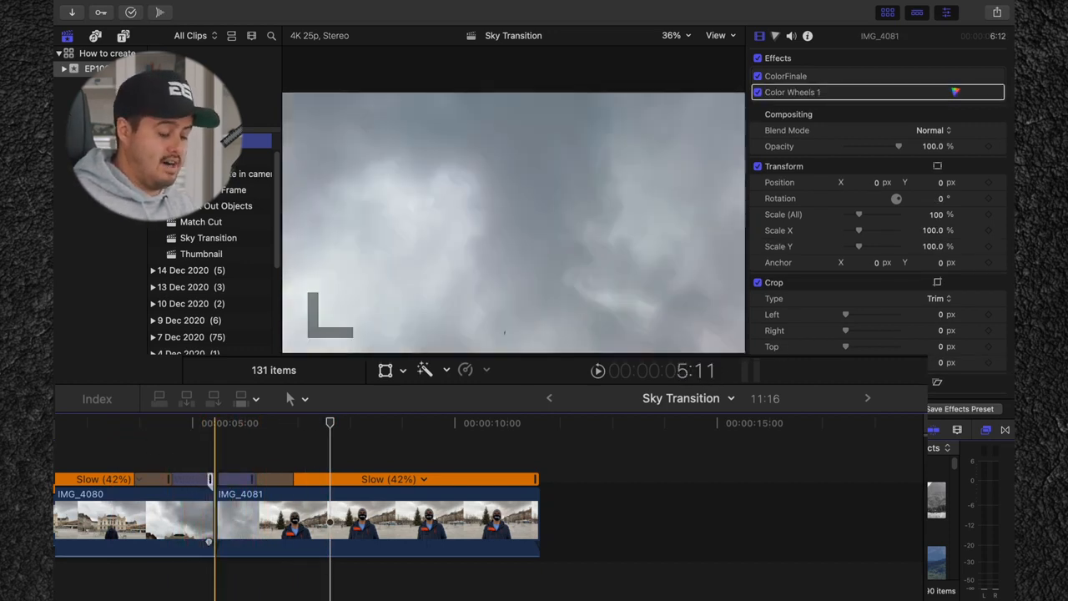
# Retime the fast segments at the end of IMG_4080 and the start of IMG_4081 to run slightly faster, and play the cut
pyautogui.moveTo(210, 482); pyautogui.dragTo(202, 487)
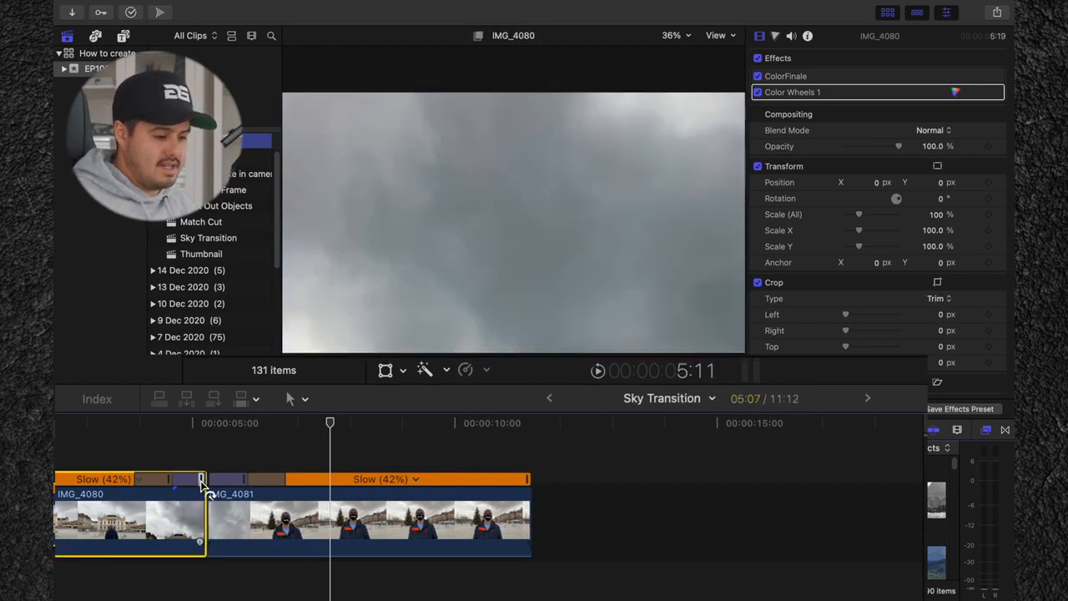
pyautogui.click(247, 488)
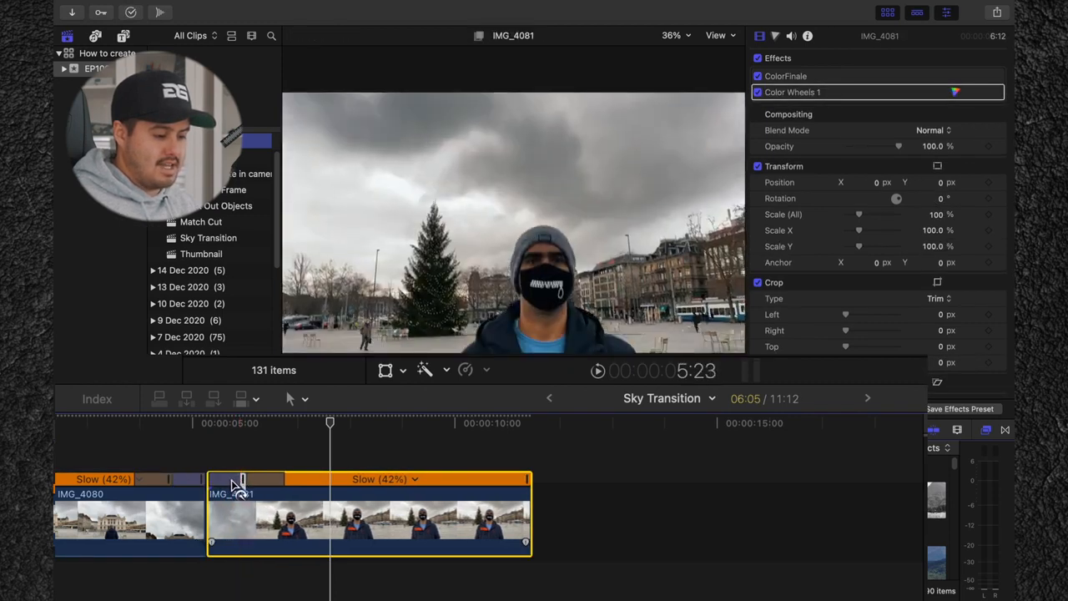
pyautogui.moveTo(237, 486); pyautogui.dragTo(236, 485)
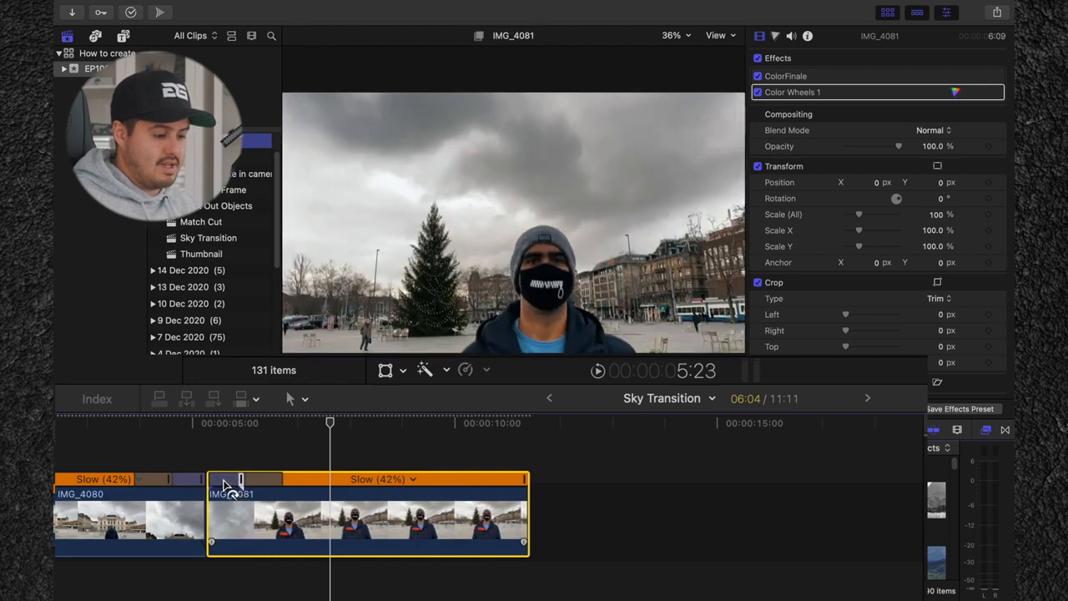
pyautogui.click(169, 453)
pyautogui.click(140, 453)
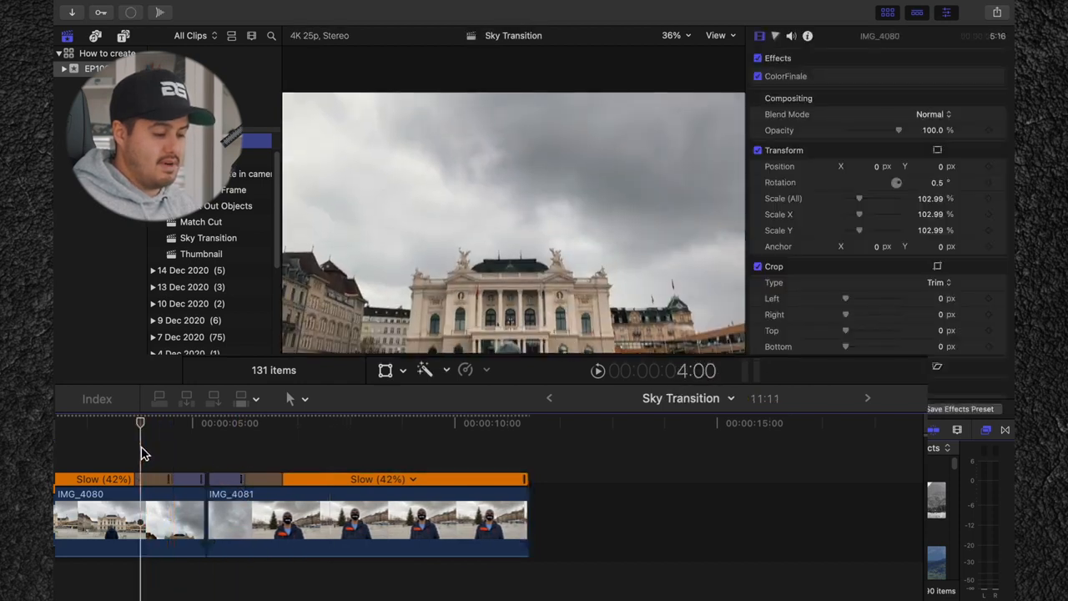
pyautogui.press('space')
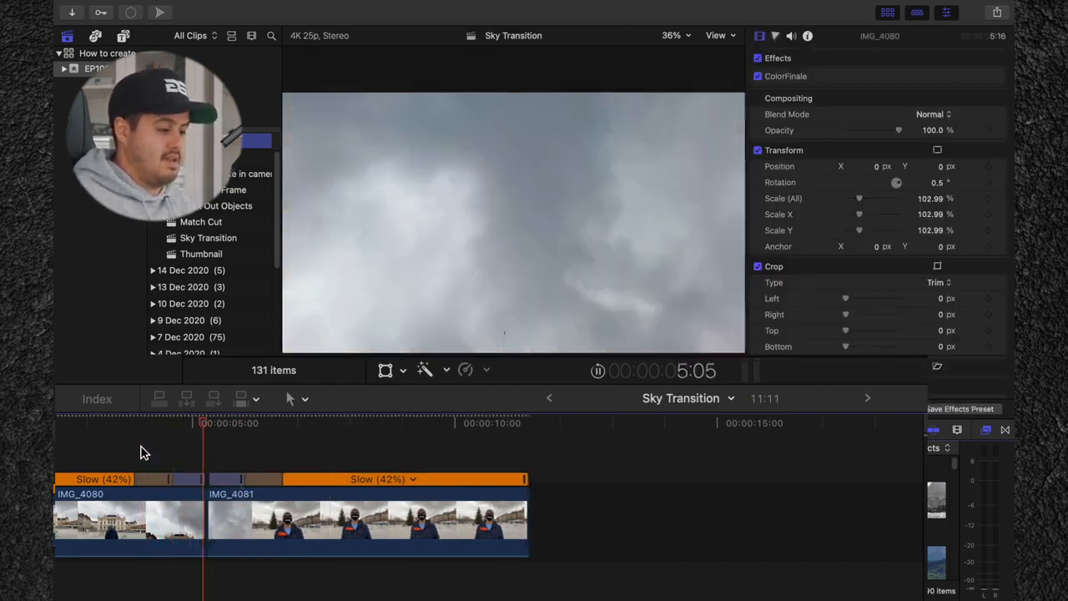
pyautogui.press('space')
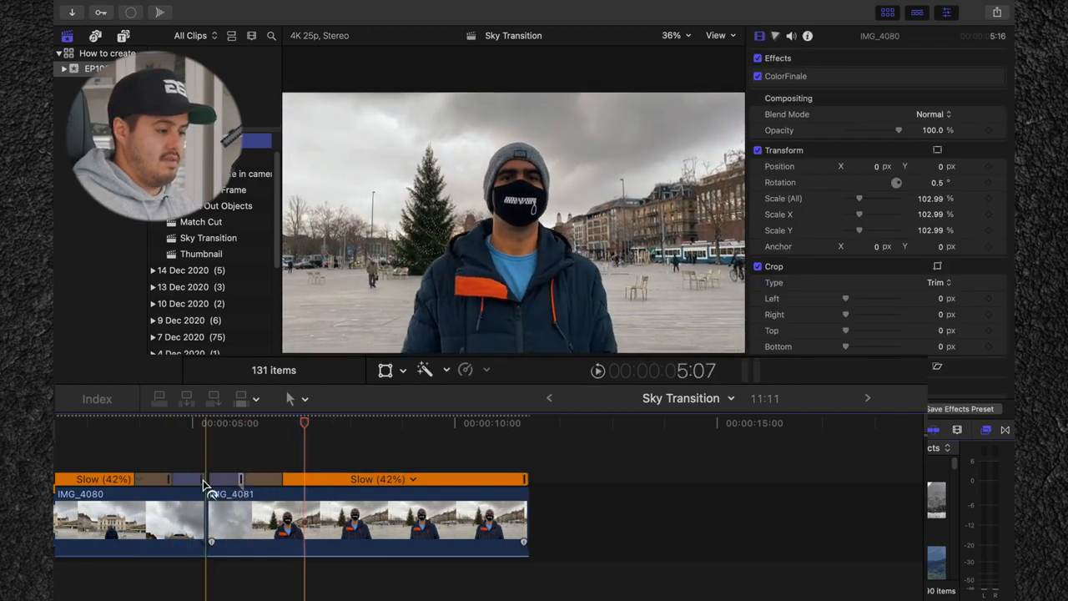
# Slow the fast opening segment of IMG_4081 slightly by lengthening it, and play the transition again
pyautogui.click(232, 480)
pyautogui.moveTo(248, 481); pyautogui.dragTo(335, 492)
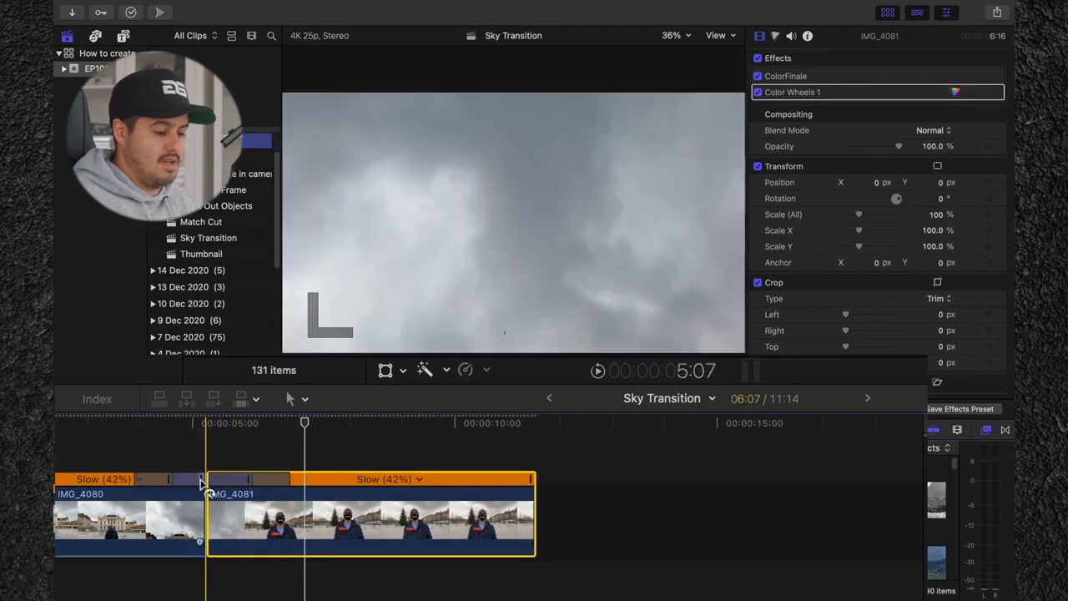
pyautogui.click(176, 458)
pyautogui.press('space')
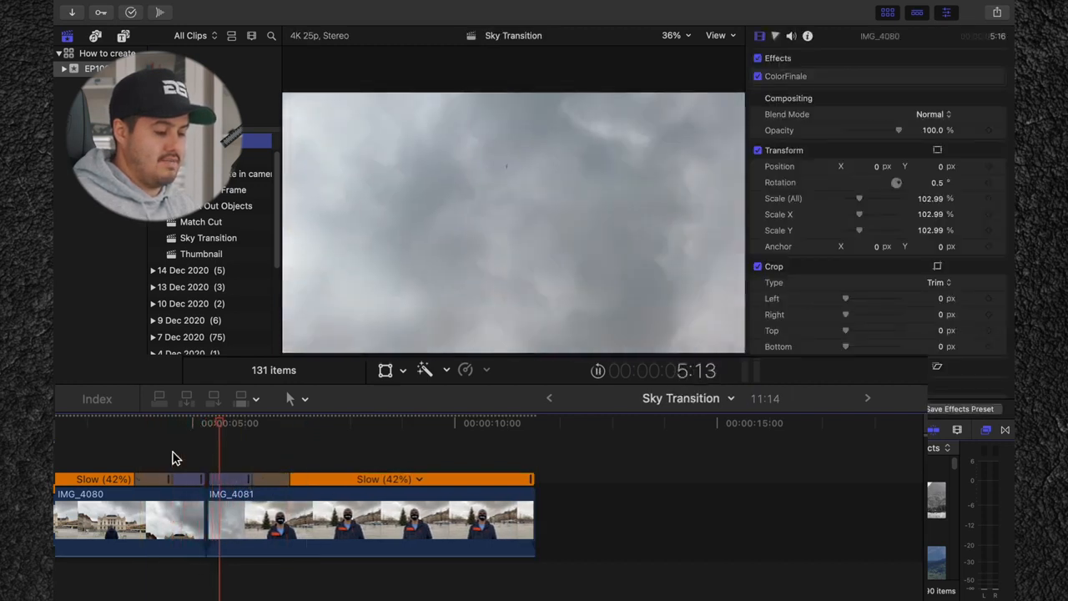
pyautogui.press('space')
# Retime the fast end segment of IMG_4080 to run faster and widen the speed ramps on both clips
pyautogui.moveTo(201, 481); pyautogui.dragTo(191, 482)
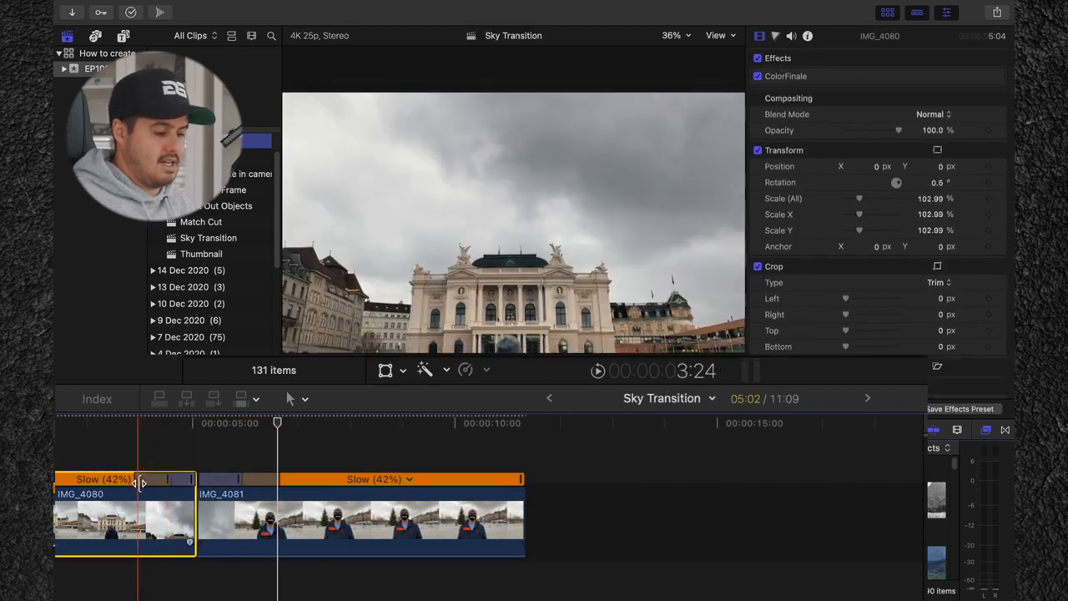
pyautogui.press('space')
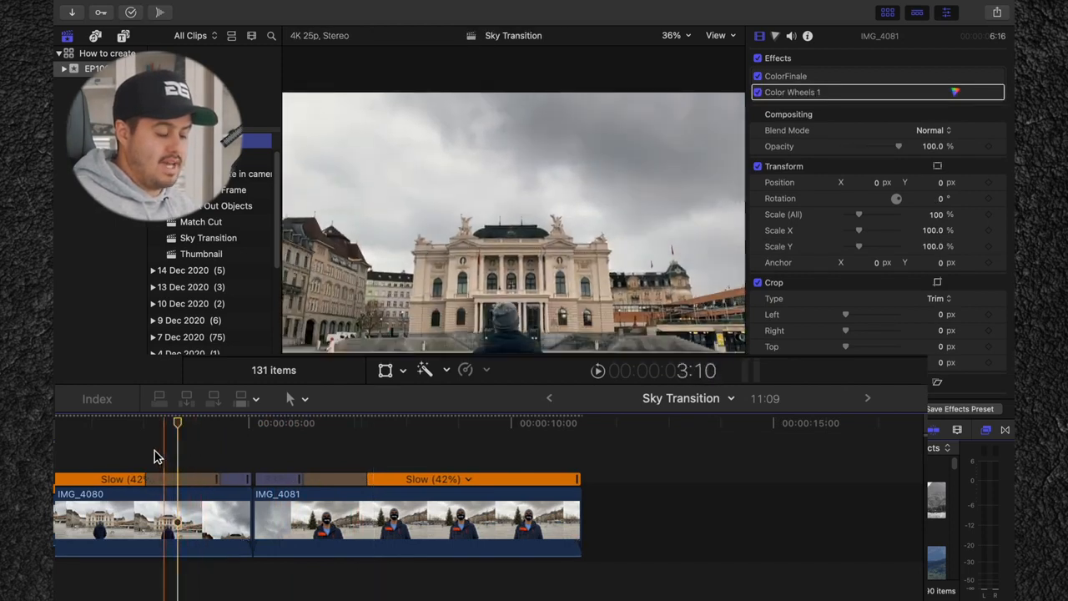
pyautogui.click(150, 454)
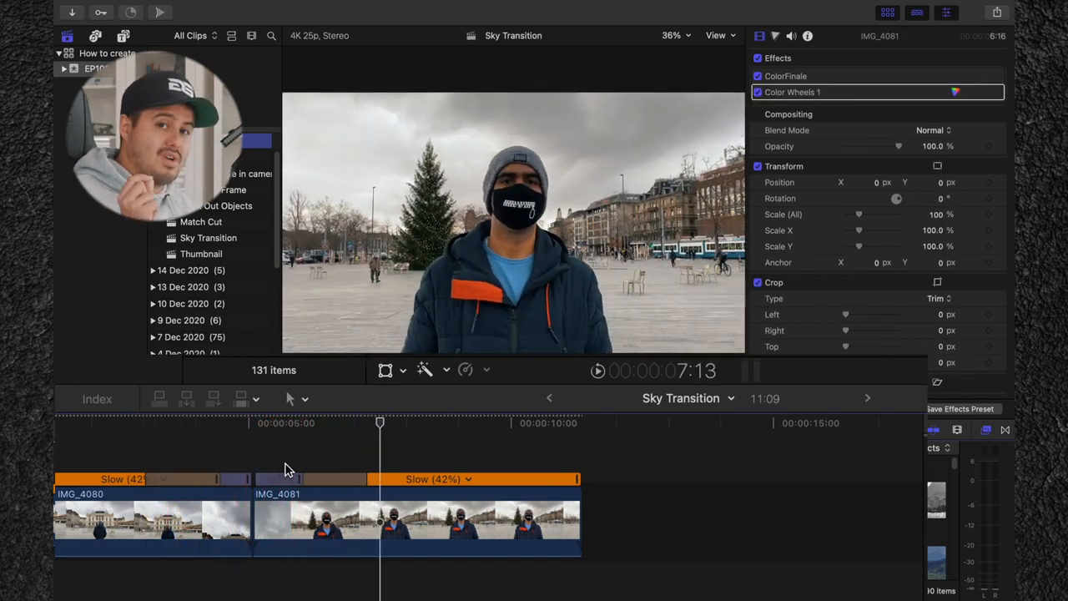
pyautogui.press('space')
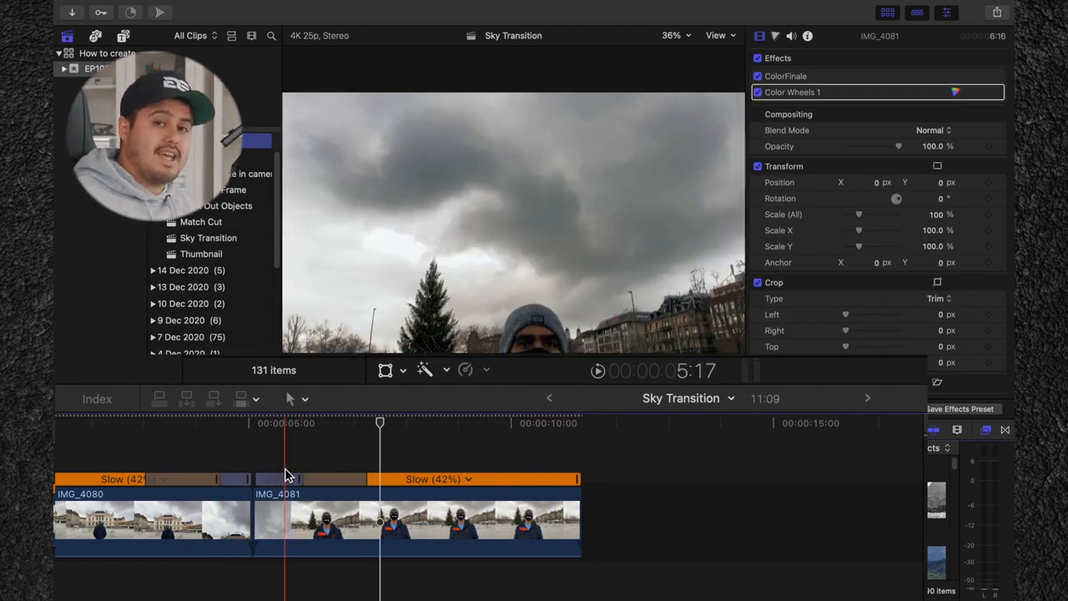
# Add the default transition to both ends of IMG_4080, including the cut to IMG_4081
pyautogui.click(234, 521)
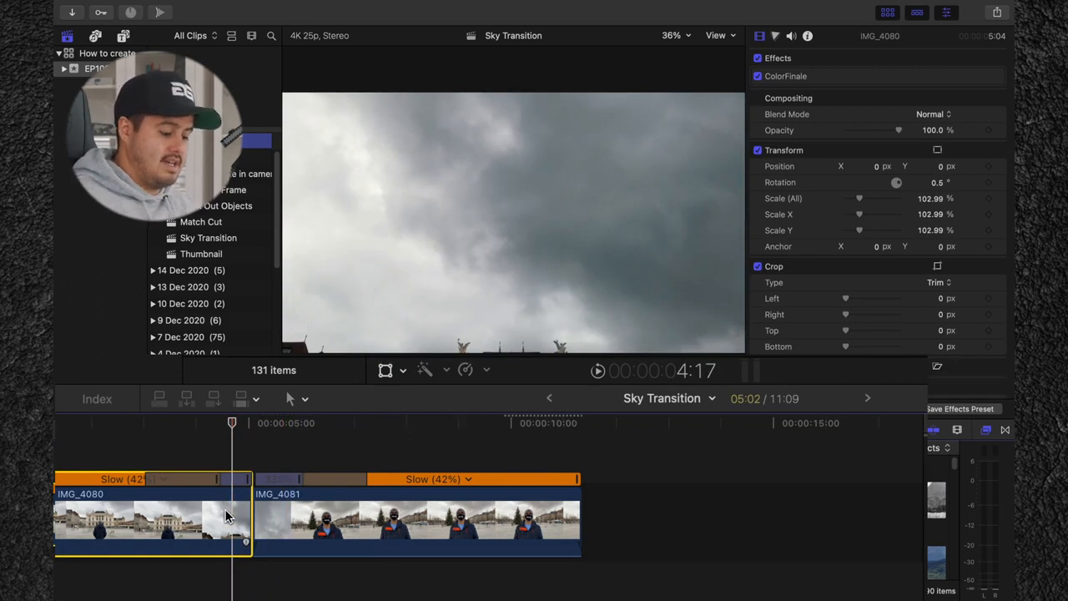
pyautogui.press('super+t')
pyautogui.hscroll(-5, 227, 516)
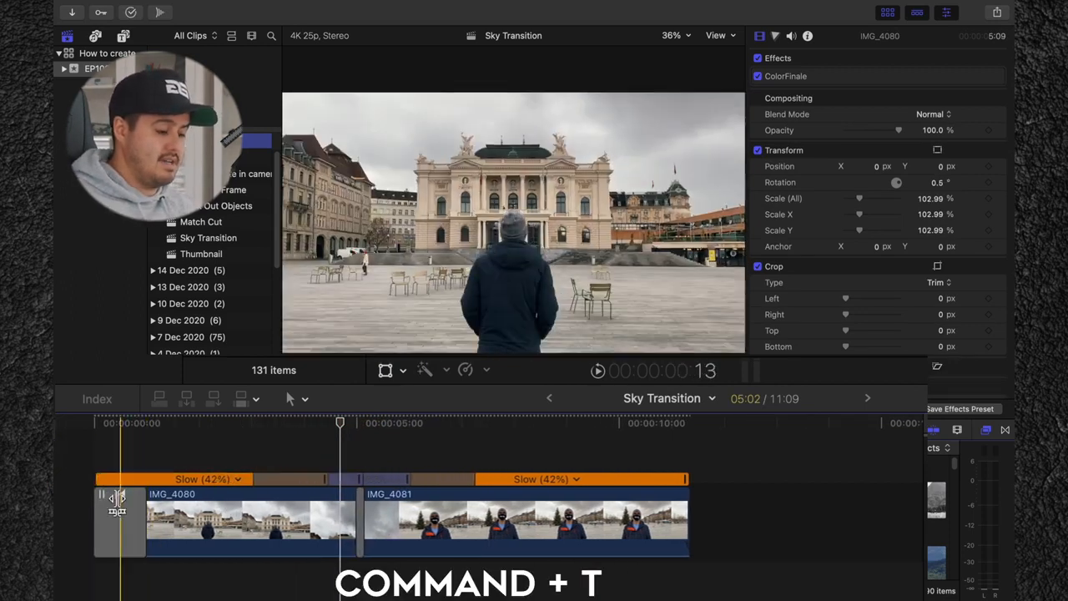
# Delete the transition at the start of IMG_4080 and shorten the Cross Dissolve at the cut to 3 frames
pyautogui.click(121, 521)
pyautogui.press('Delete')
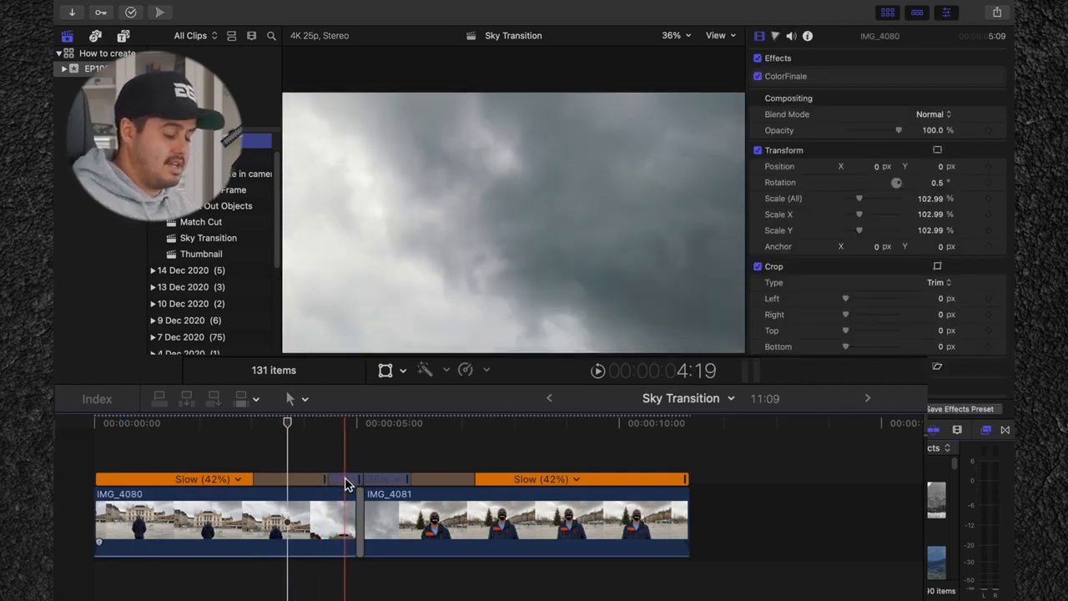
pyautogui.press('super+equal')
pyautogui.press('super+equal')
pyautogui.press('super+equal')
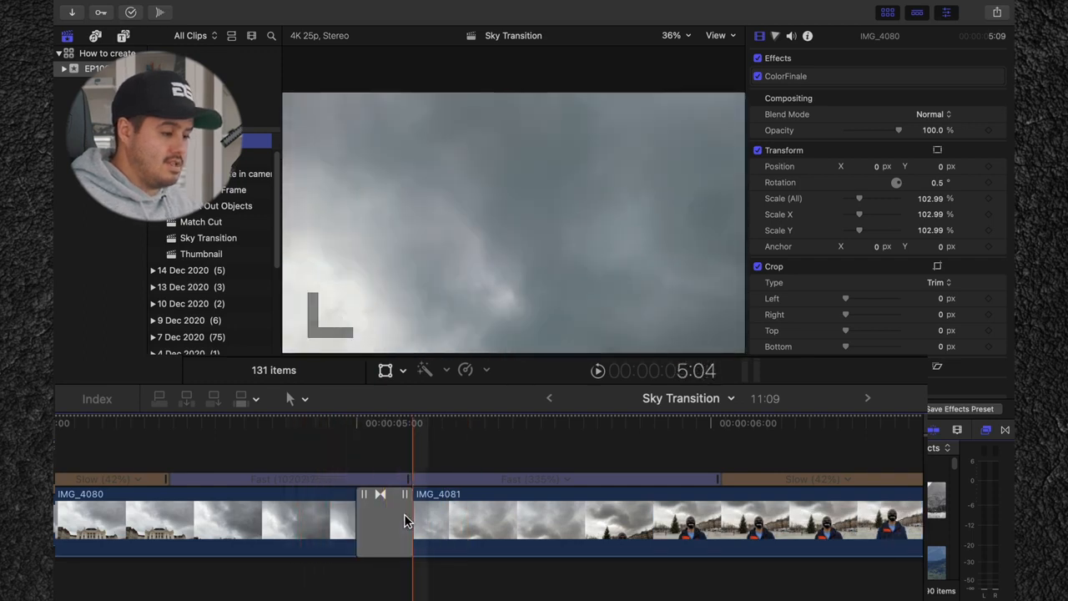
pyautogui.moveTo(404, 521); pyautogui.dragTo(393, 521)
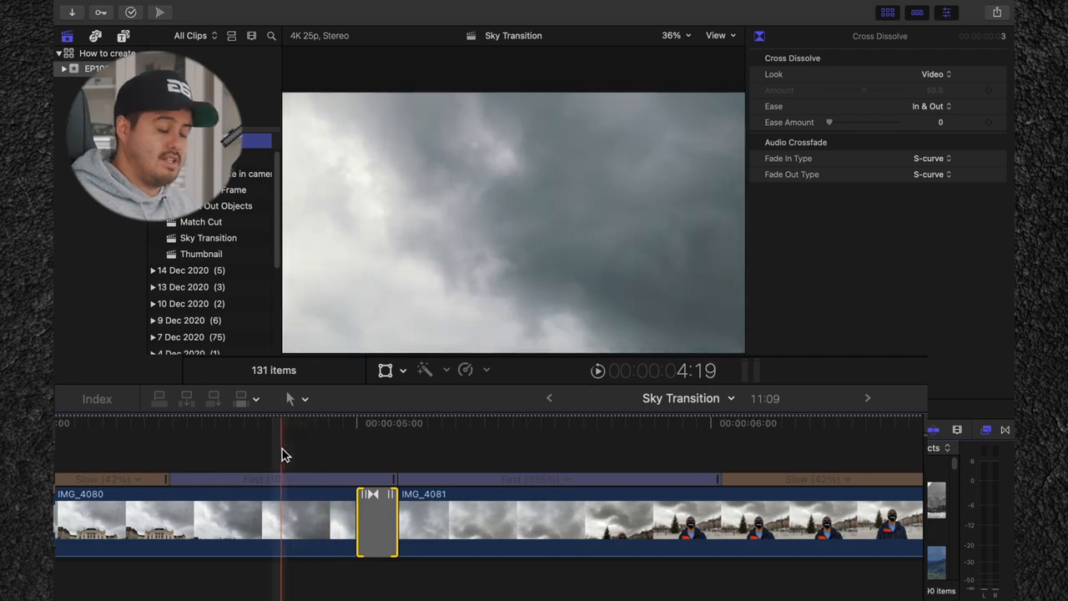
# Play the sequence from about 2:17 in IMG_4080 across the shortened dissolve to check the sky transition
pyautogui.press('super+minus')
pyautogui.press('super+minus')
pyautogui.press('super+minus')
pyautogui.press('super+minus')
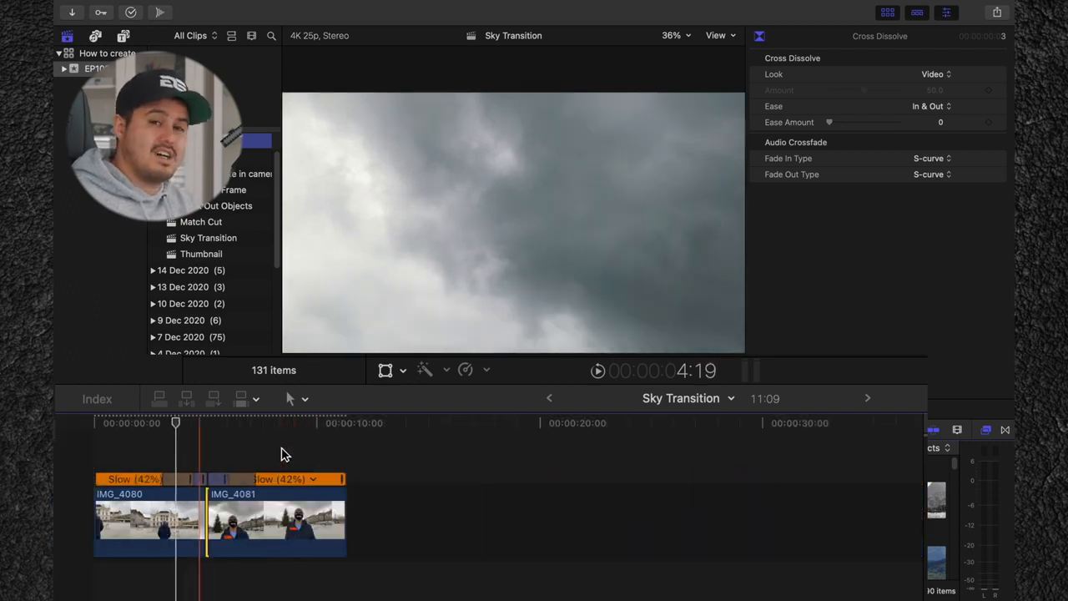
pyautogui.press('super+equal')
pyautogui.press('super+equal')
pyautogui.click(115, 437)
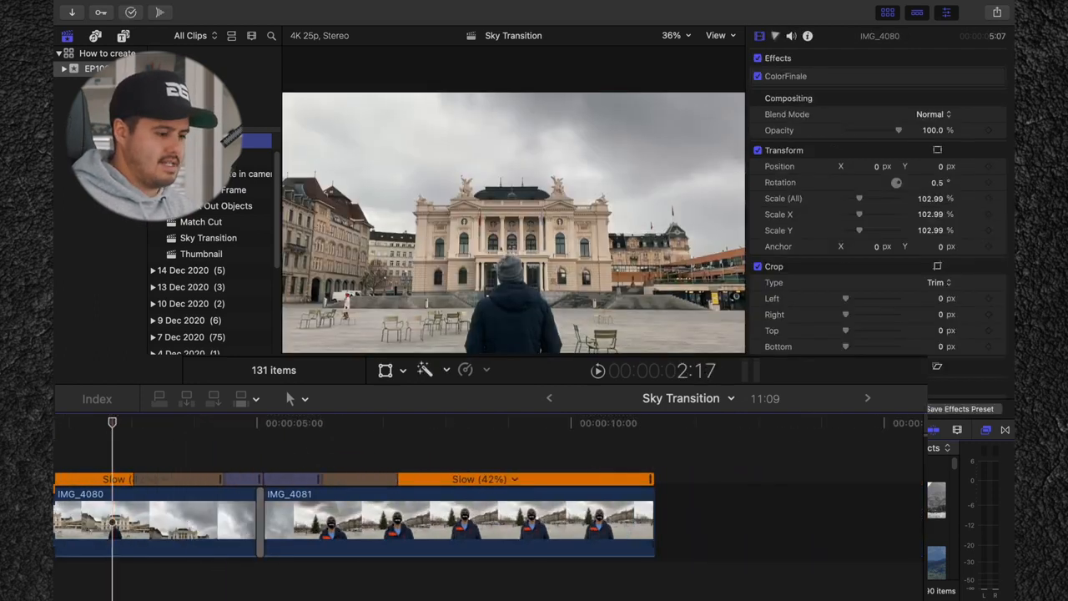
pyautogui.press('space')
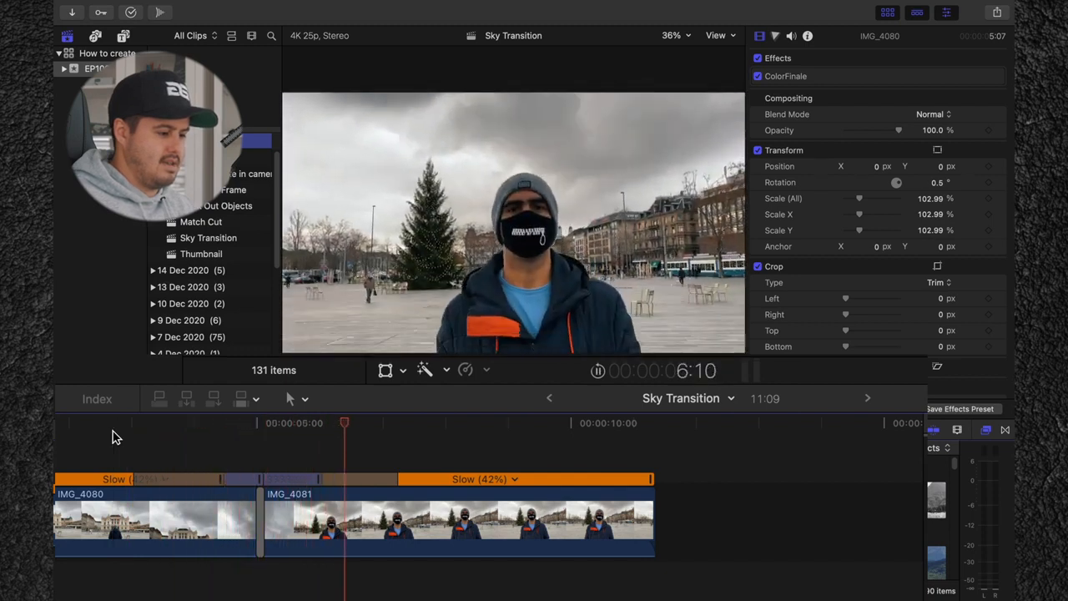
pyautogui.press('space')
pyautogui.press('super+5')
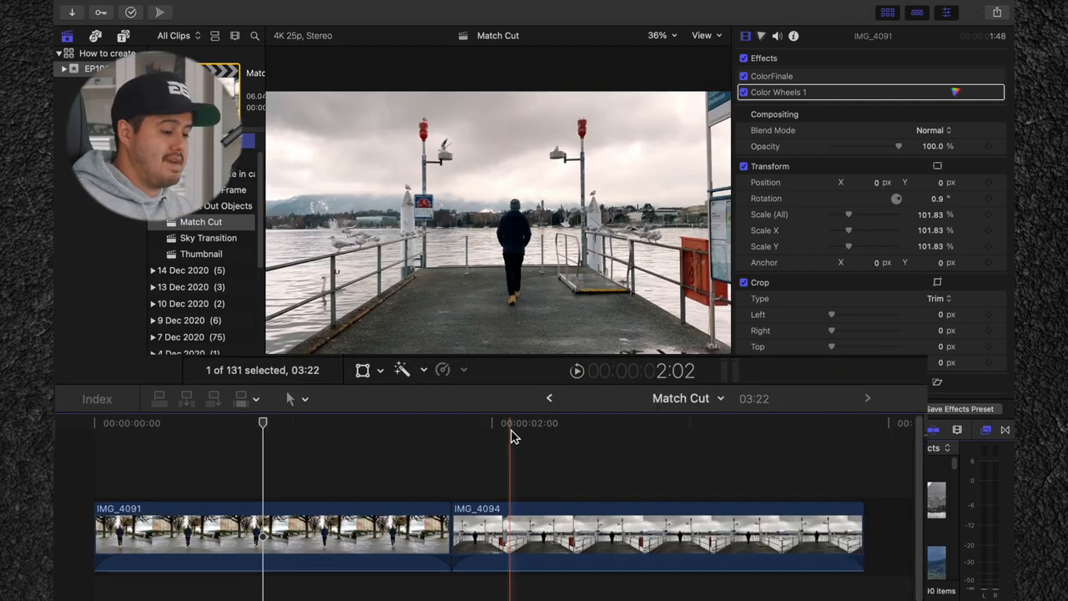
# In the Match Cut project, move IMG_4094 onto a layer above the storyline, its start overlapping the end of IMG_4091
pyautogui.click(509, 534)
pyautogui.moveTo(484, 467); pyautogui.dragTo(459, 449)
pyautogui.click(447, 427)
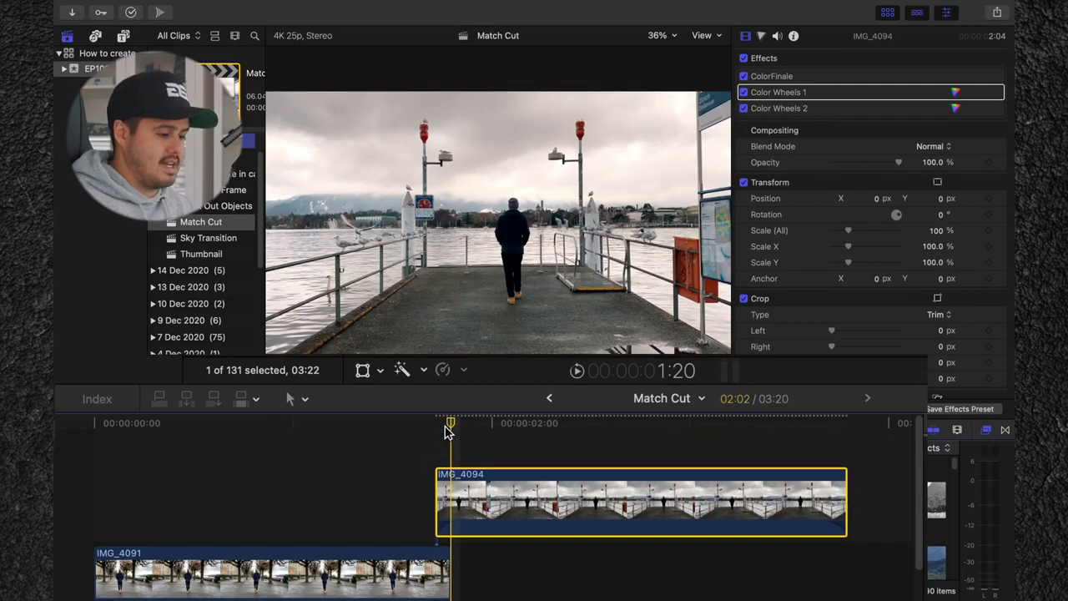
# Go to the overlapping frame at 1:19 and set IMG_4094's opacity to 50%
pyautogui.press('super+equal')
pyautogui.press('super+equal')
pyautogui.press('super+equal')
pyautogui.click(399, 426)
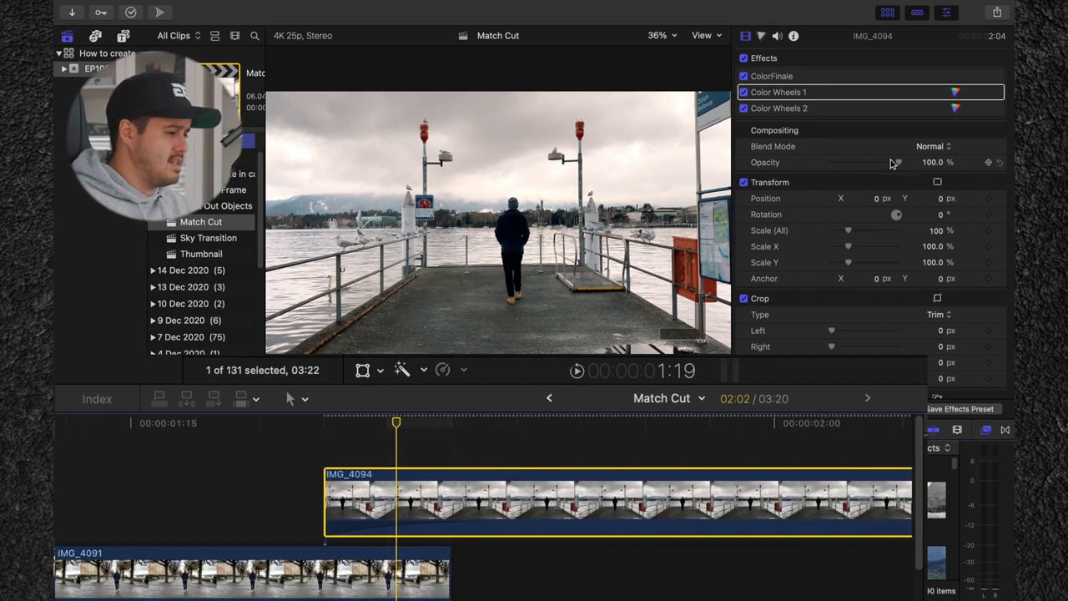
pyautogui.click(928, 164)
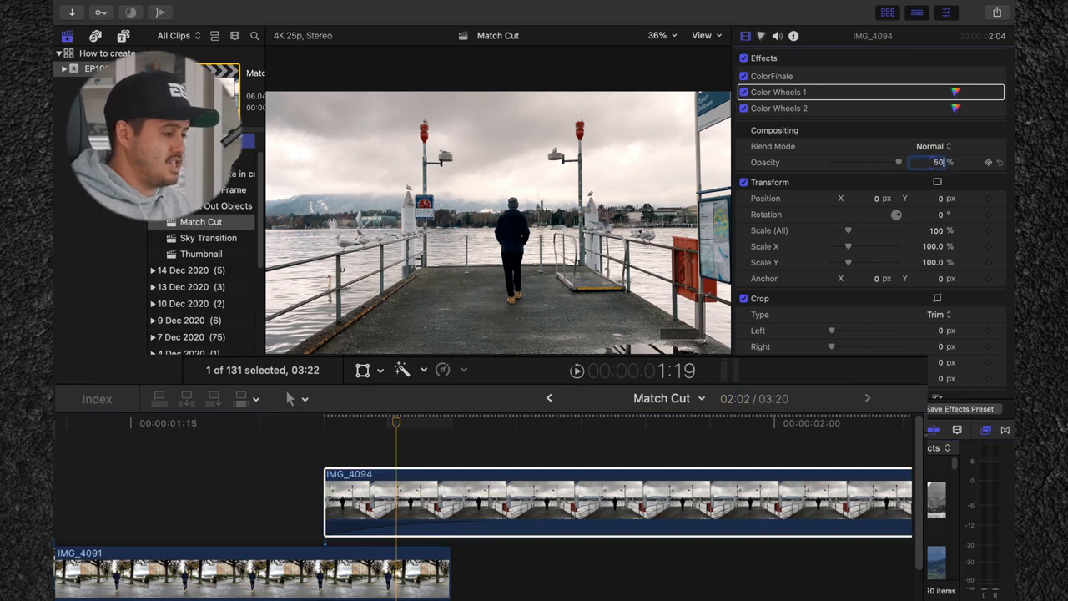
pyautogui.press('Return')
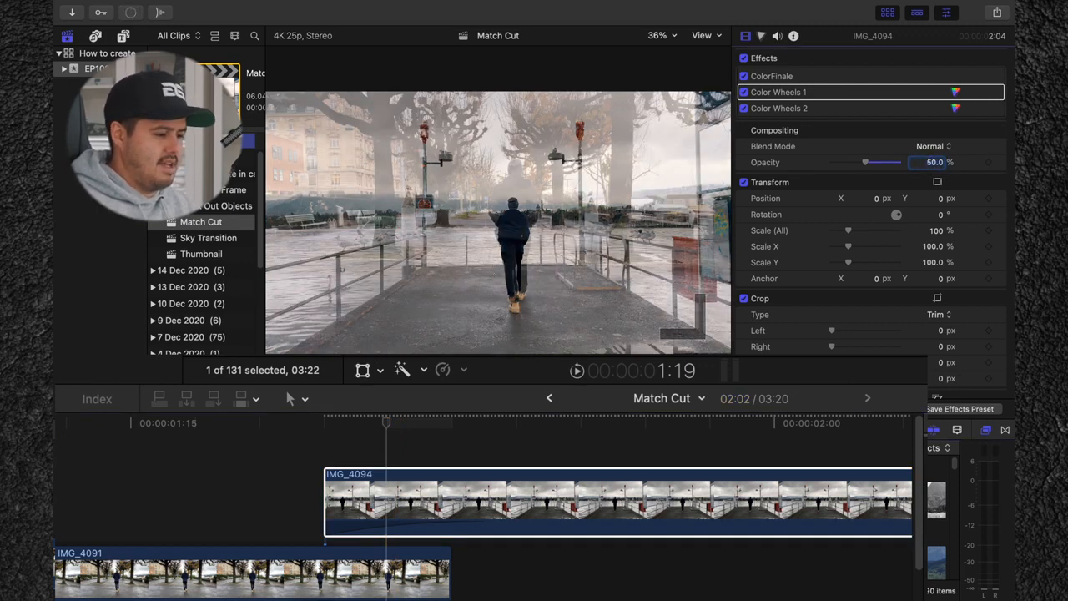
# Transform IMG_4094 to about 140% scale at about X -30.6 px, Y 226.1 px, aligning its walking figure with IMG_4091's
pyautogui.click(363, 373)
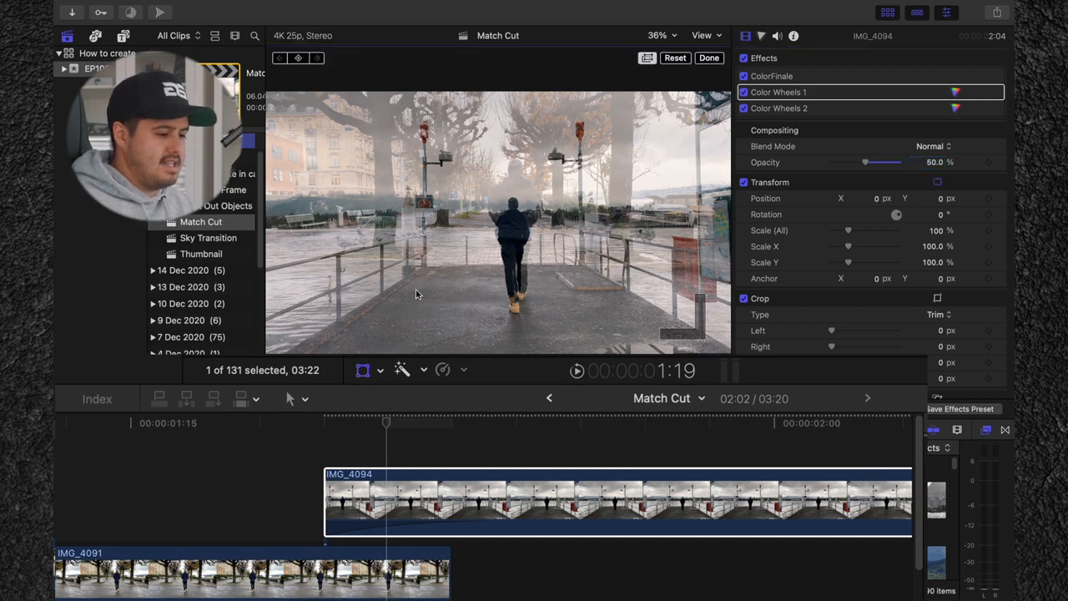
pyautogui.moveTo(499, 222); pyautogui.dragTo(498, 198)
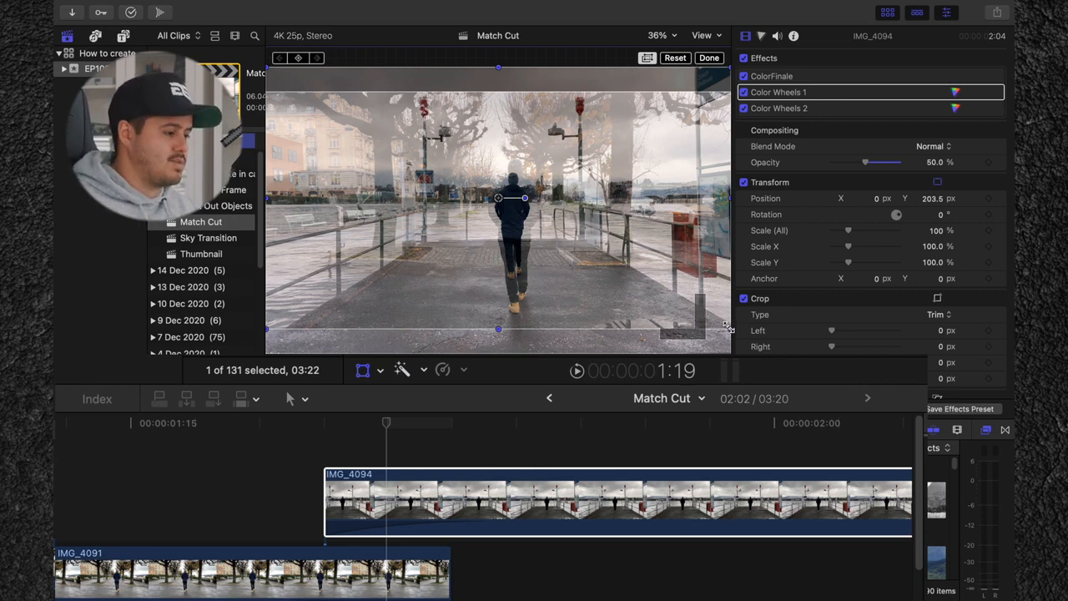
pyautogui.moveTo(729, 328); pyautogui.dragTo(823, 382)
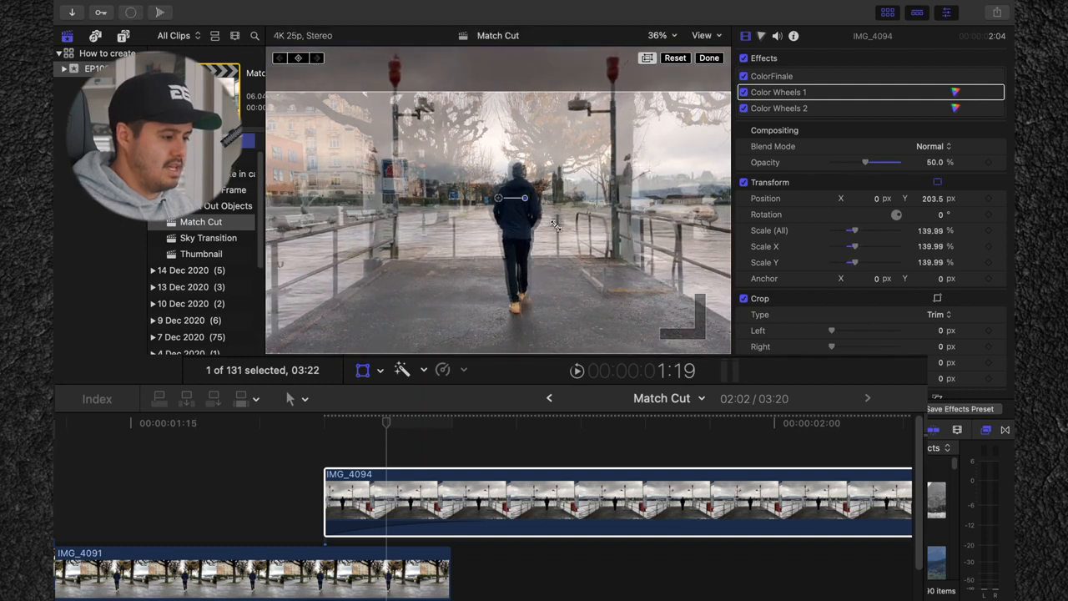
pyautogui.moveTo(503, 205); pyautogui.dragTo(495, 196)
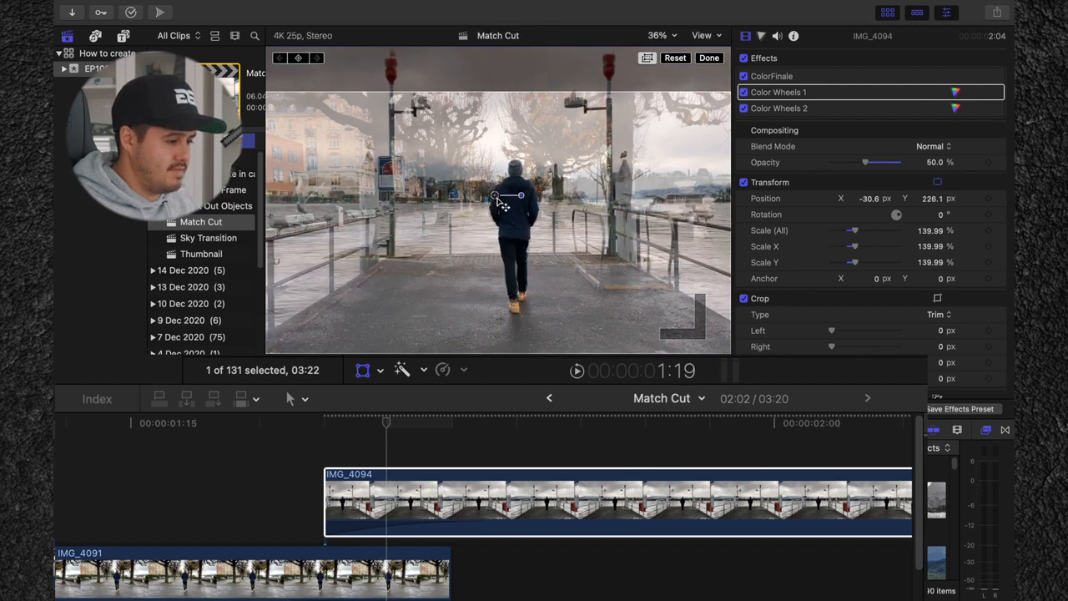
pyautogui.click(708, 58)
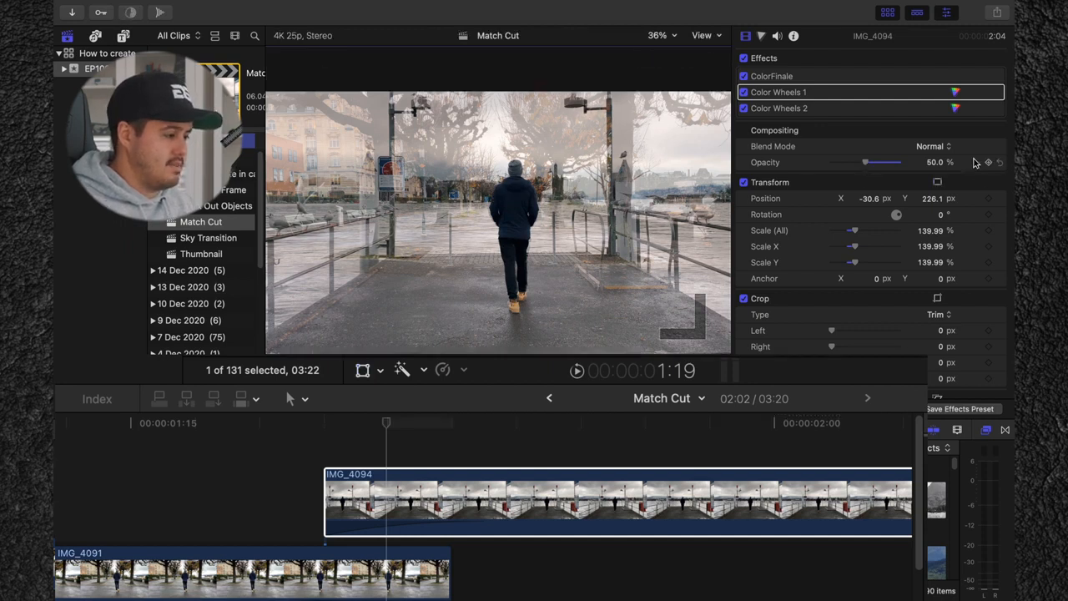
# Reset IMG_4094's opacity to 100% and put the clip back in the main storyline directly after IMG_4091
pyautogui.click(999, 163)
pyautogui.click(383, 475)
pyautogui.moveTo(358, 492); pyautogui.dragTo(429, 495)
pyautogui.hotkey('shift', 'z')
pyautogui.moveTo(527, 501)
pyautogui.mouseDown()
pyautogui.moveTo(530, 534)
pyautogui.moveTo(525, 519)
pyautogui.mouseUp()
# Play the match cut and compare the walker's stride in frames before and after the cut
pyautogui.click(290, 422)
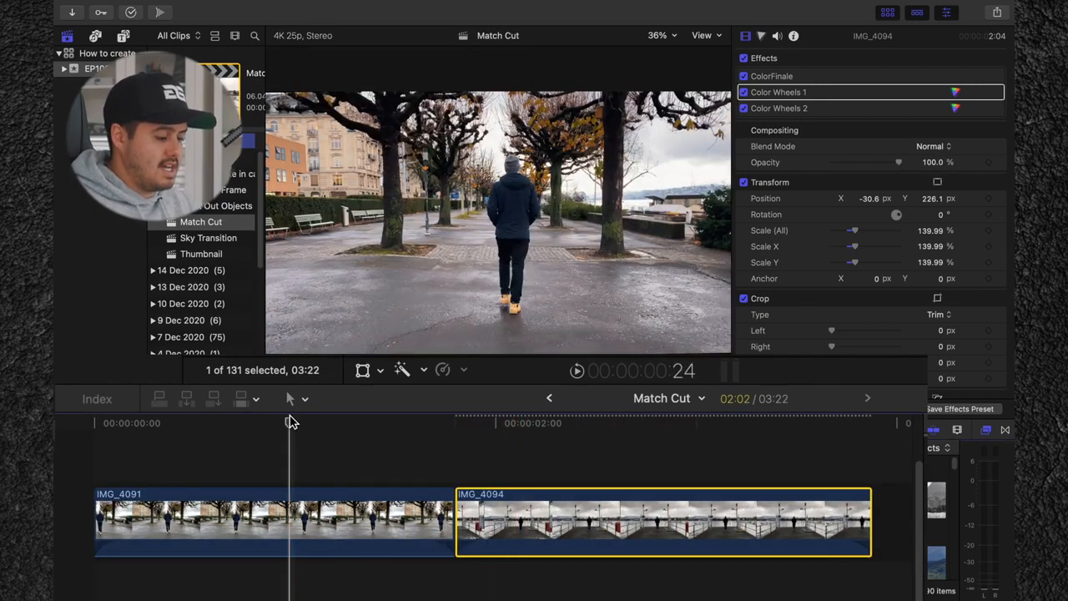
pyautogui.press('space')
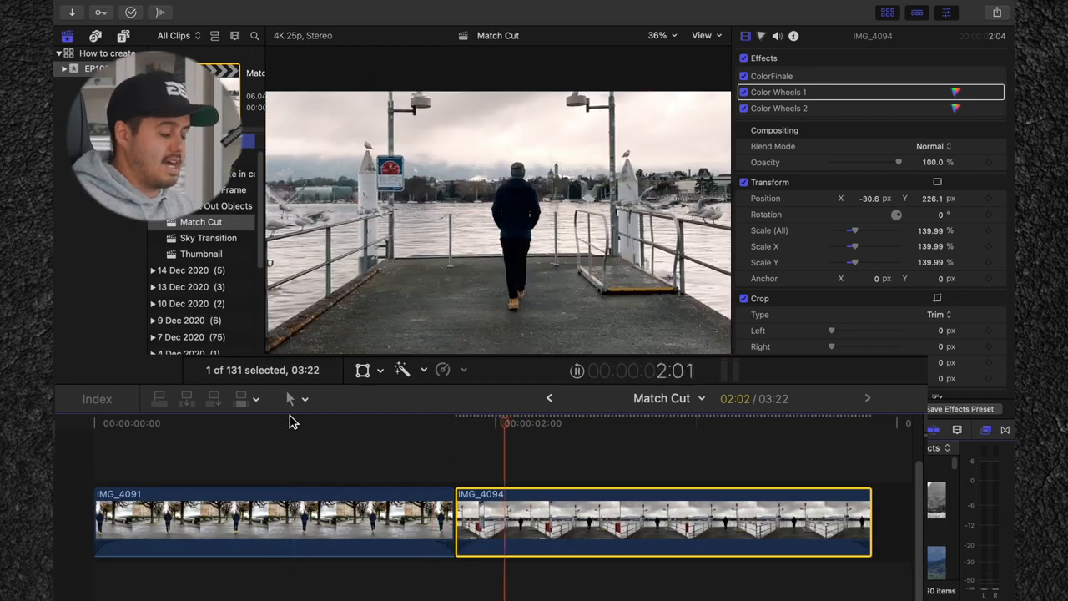
pyautogui.press('space')
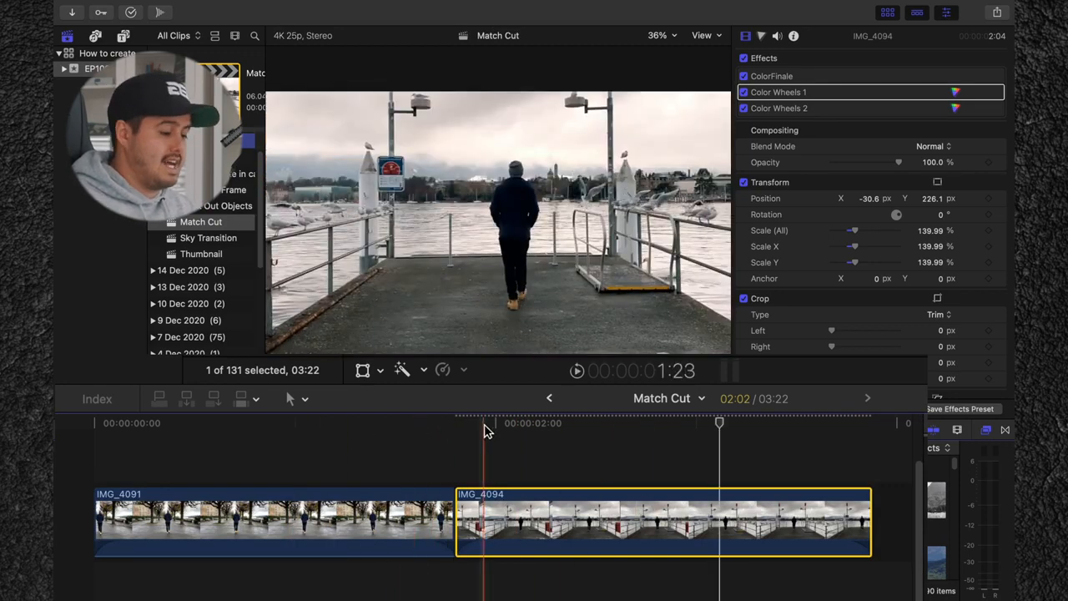
pyautogui.click(390, 432)
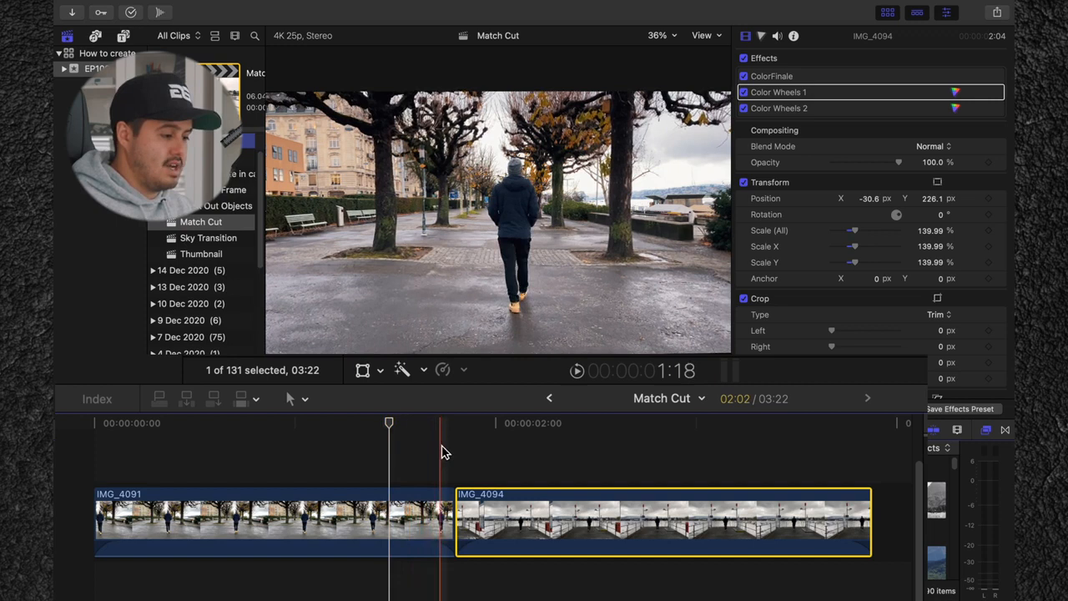
pyautogui.click(512, 452)
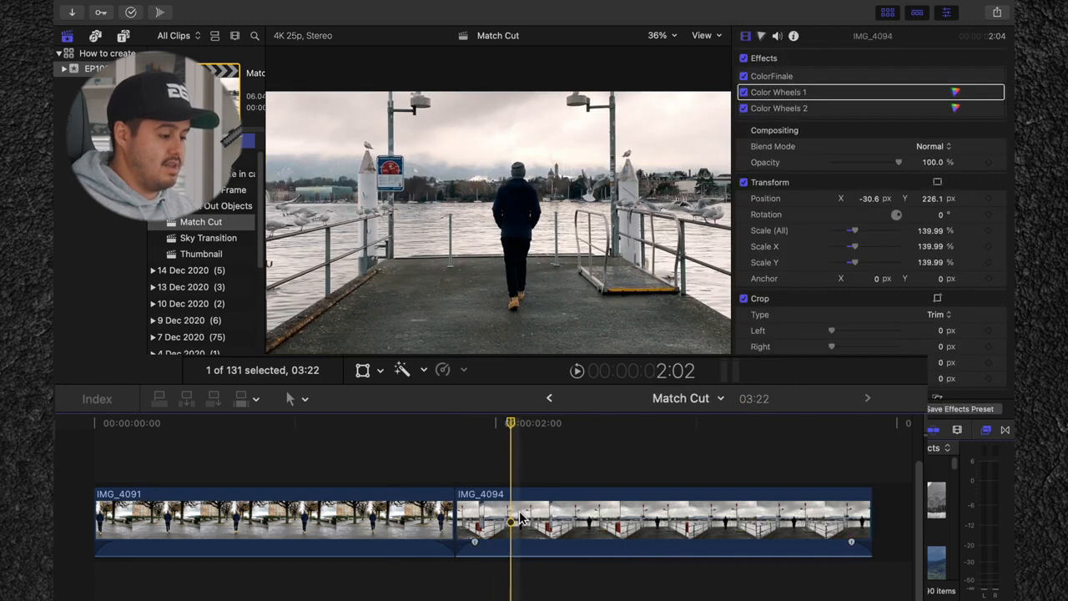
# Slip the footage inside IMG_4094 so the clip starts on a later frame, and play the cut
pyautogui.press('t')
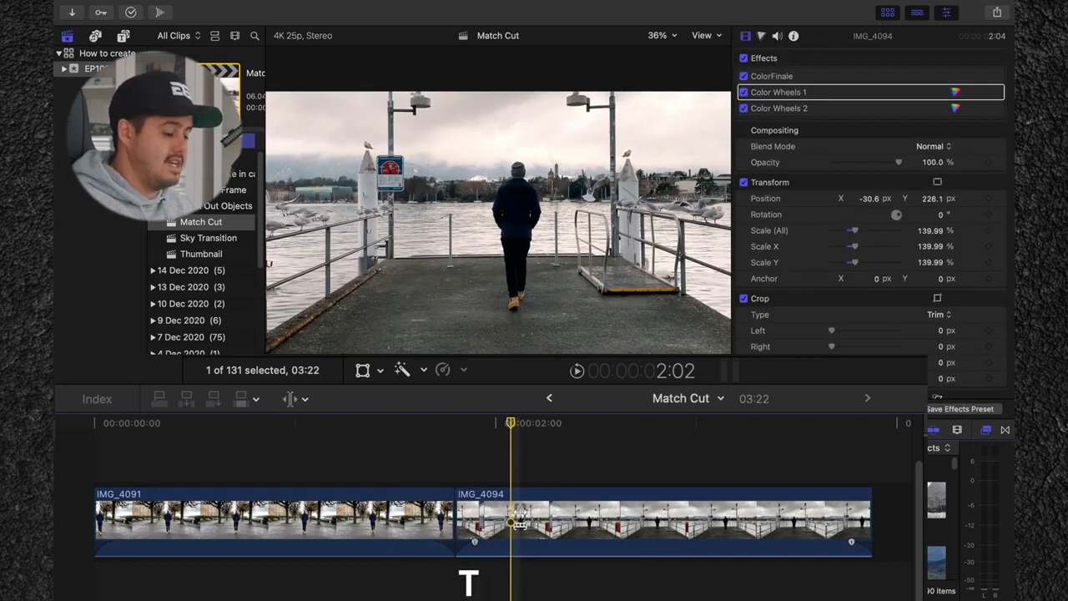
pyautogui.moveTo(518, 522); pyautogui.dragTo(448, 521)
pyautogui.press('super+5')
pyautogui.click(283, 473)
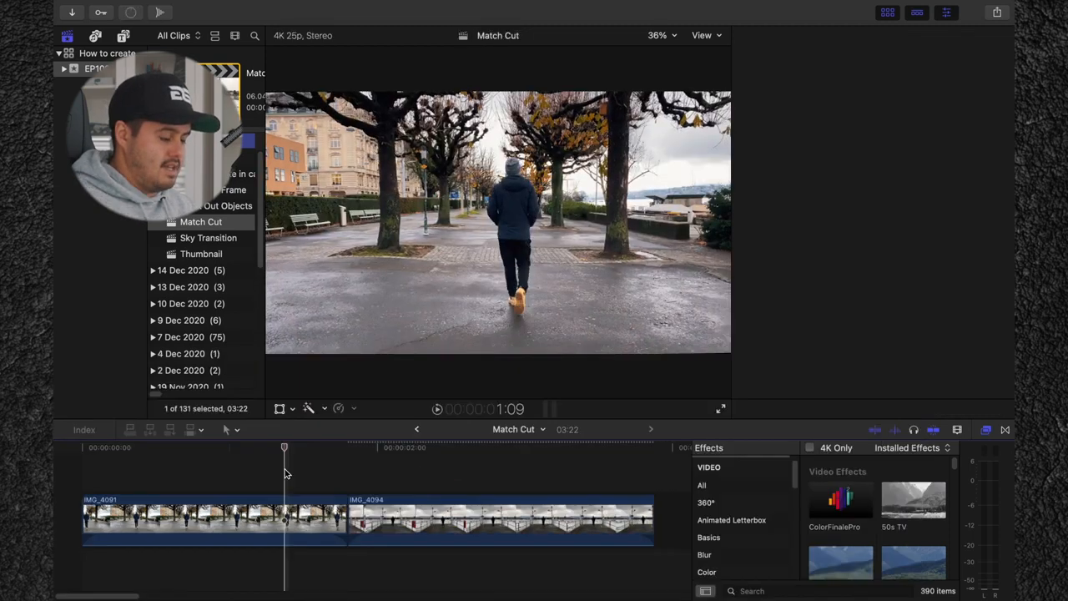
pyautogui.press('space')
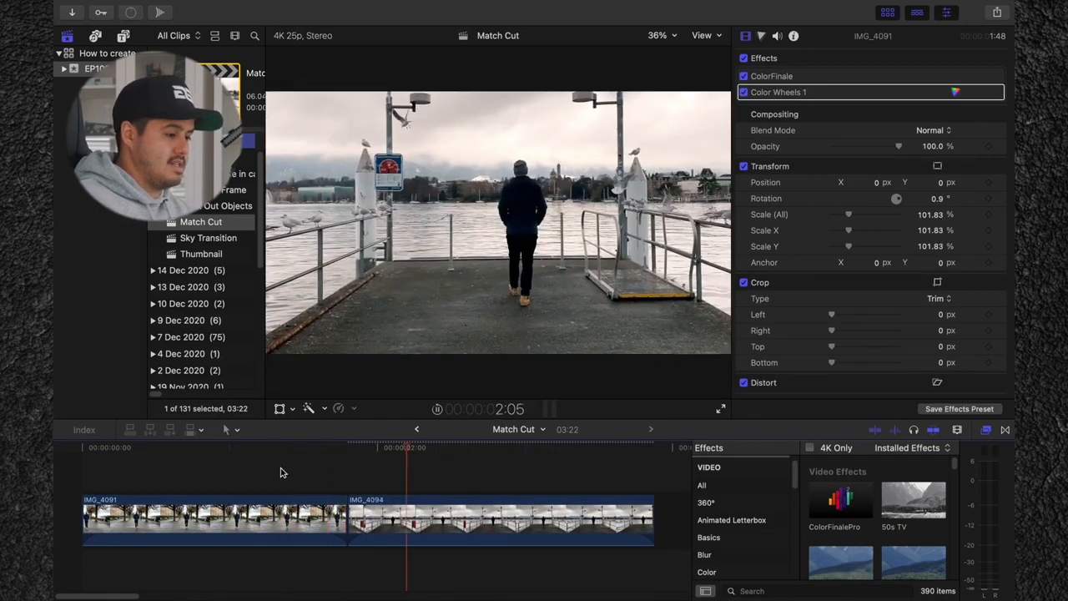
pyautogui.press('space')
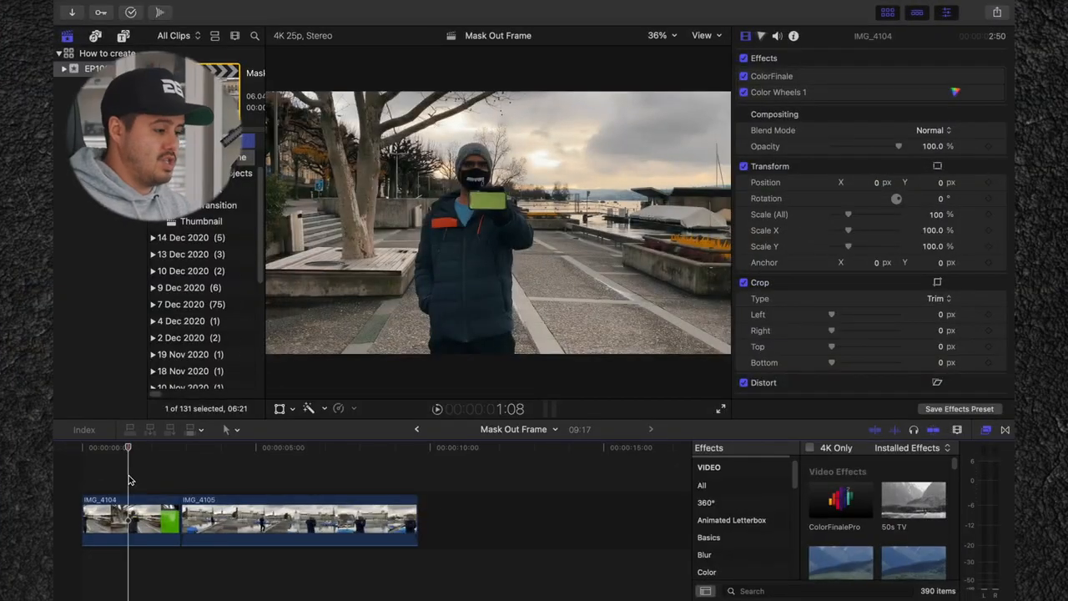
# In the Mask Out Frame project, find the Keyer effect and apply it to IMG_4104
pyautogui.click(128, 505)
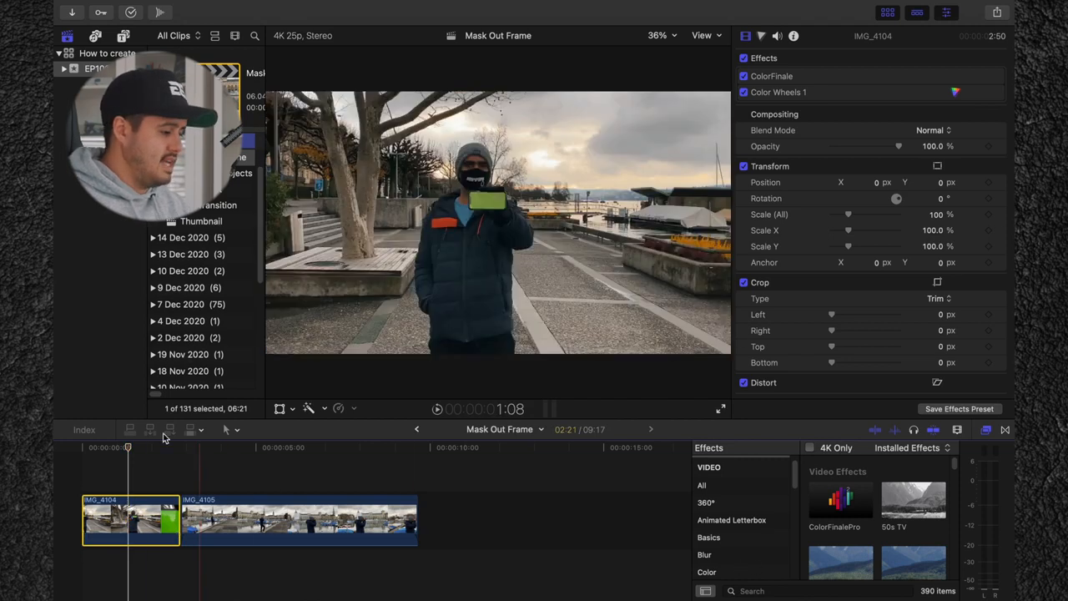
pyautogui.click(751, 591)
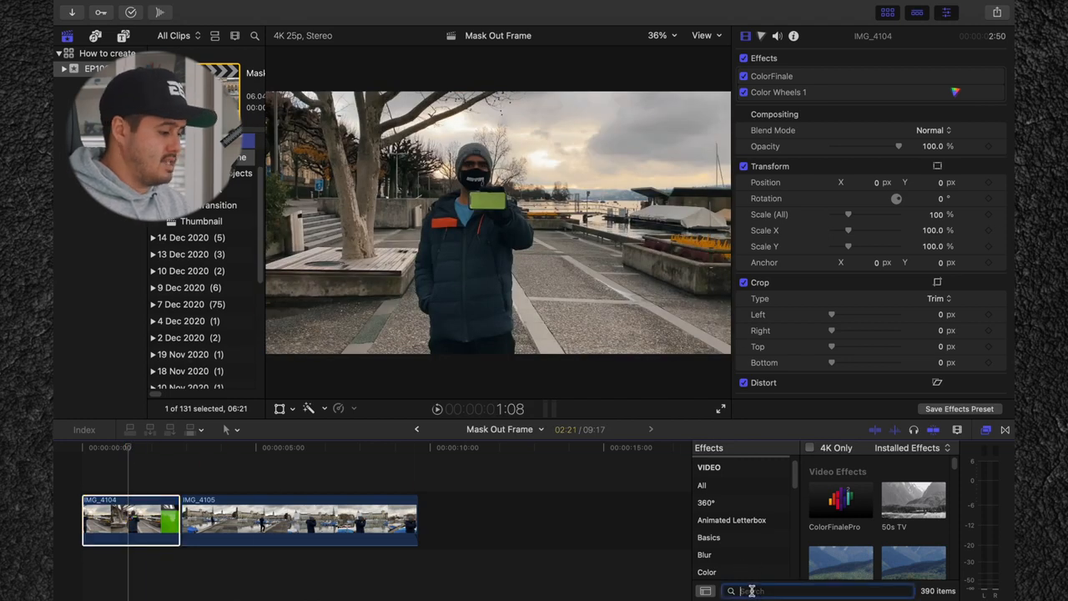
pyautogui.write('keyer')
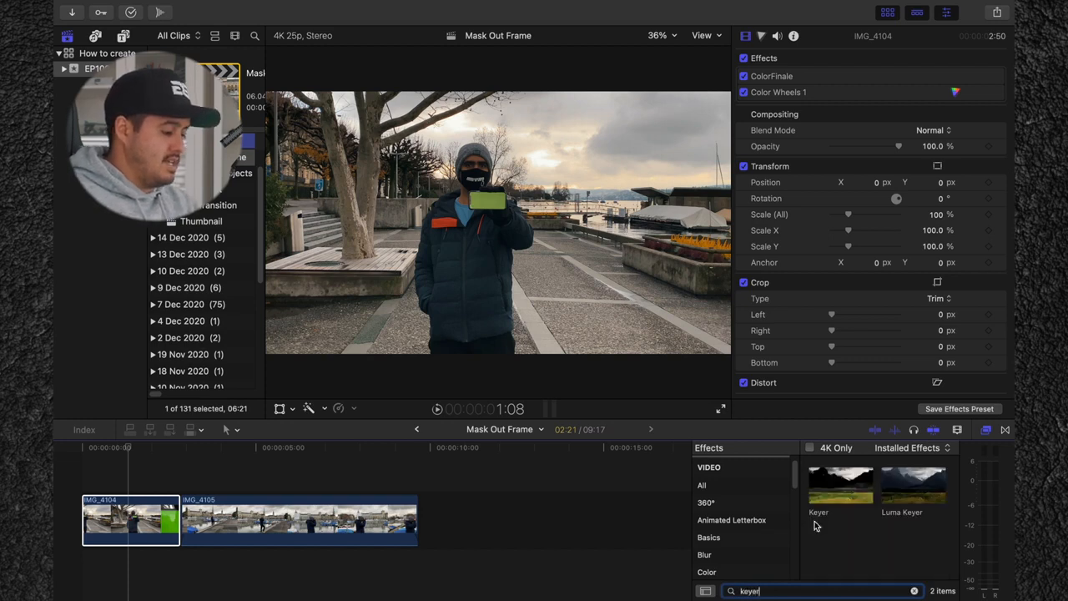
pyautogui.moveTo(837, 486); pyautogui.dragTo(123, 523)
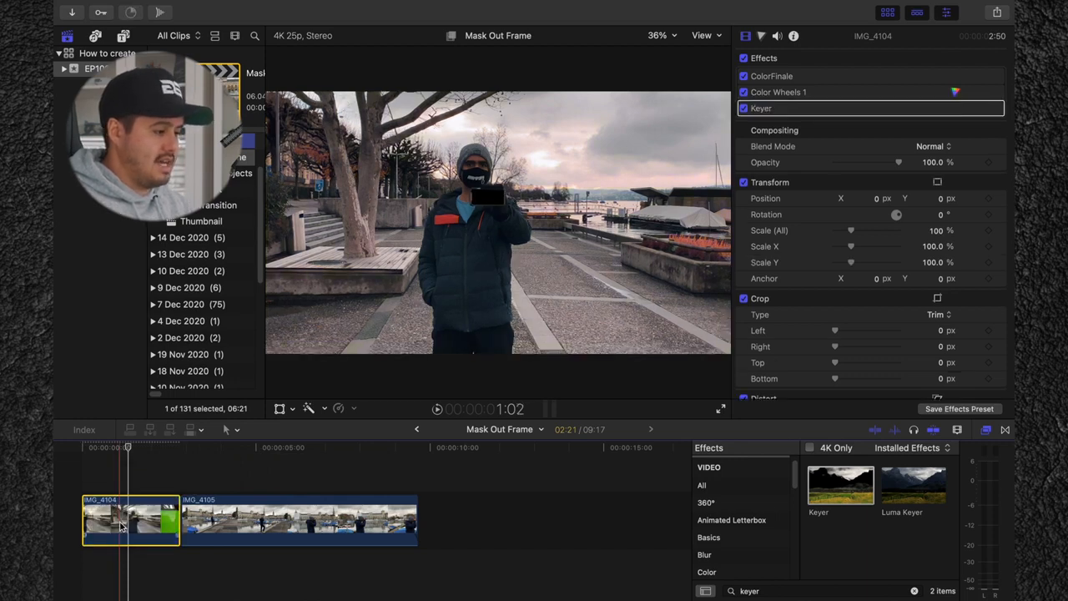
# Move the Keyer above ColorFinale in IMG_4104's effects order and look over the Keyer settings
pyautogui.moveTo(786, 108); pyautogui.dragTo(787, 75)
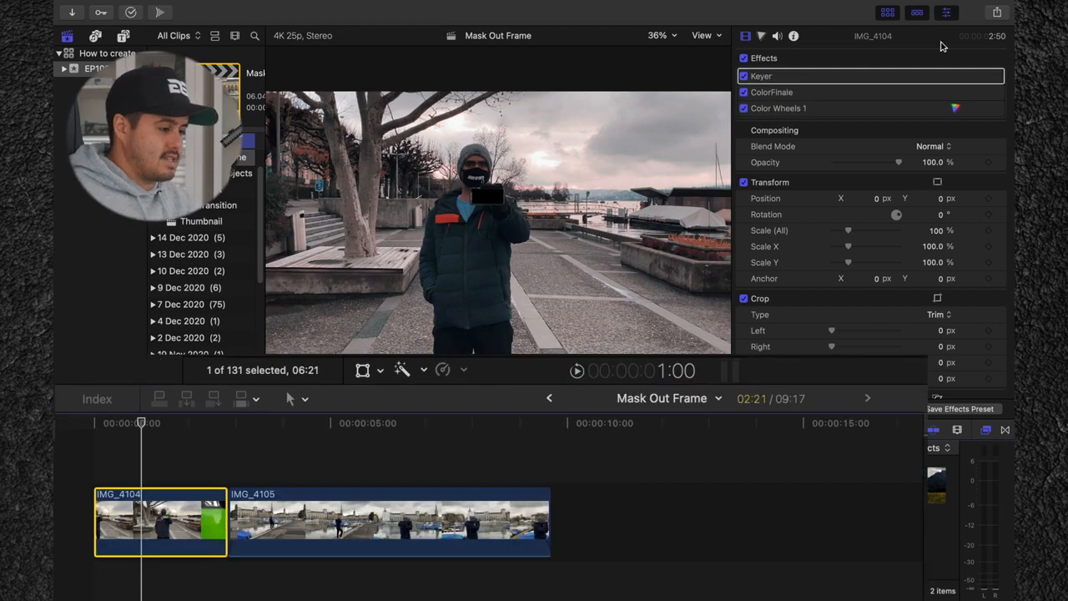
pyautogui.click(985, 76)
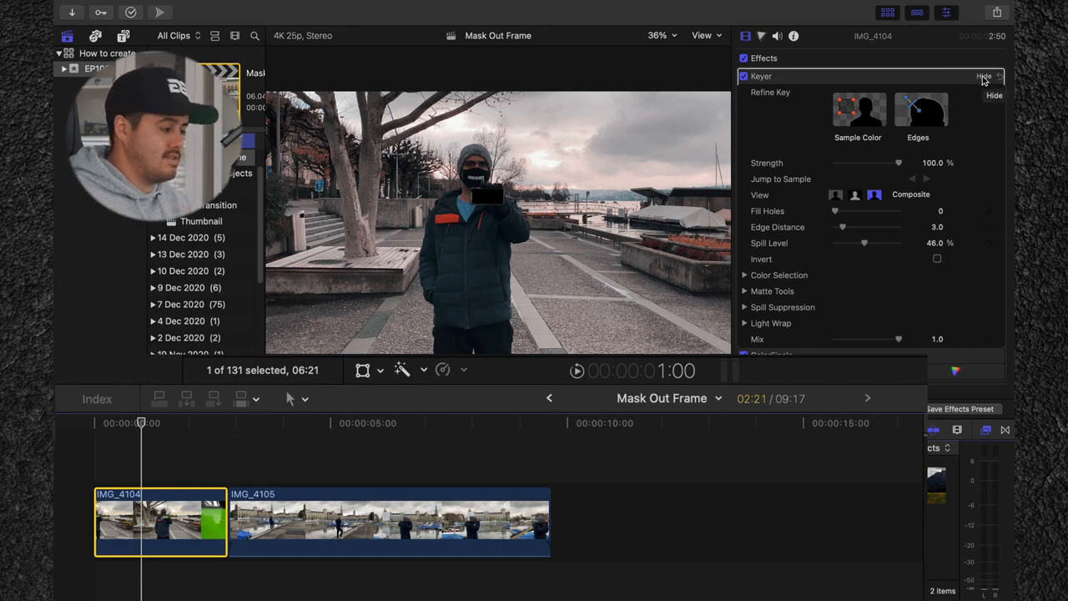
pyautogui.click(983, 77)
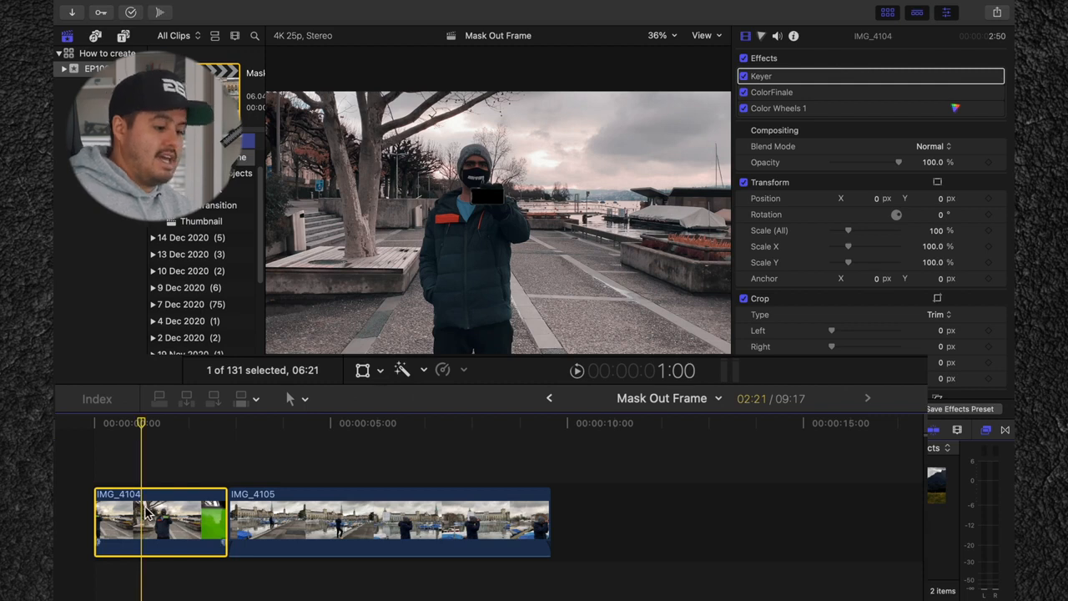
# Place IMG_4104 on a layer above the start of IMG_4105 and scrub through the keyed composite
pyautogui.moveTo(146, 512); pyautogui.dragTo(129, 453)
pyautogui.click(95, 422)
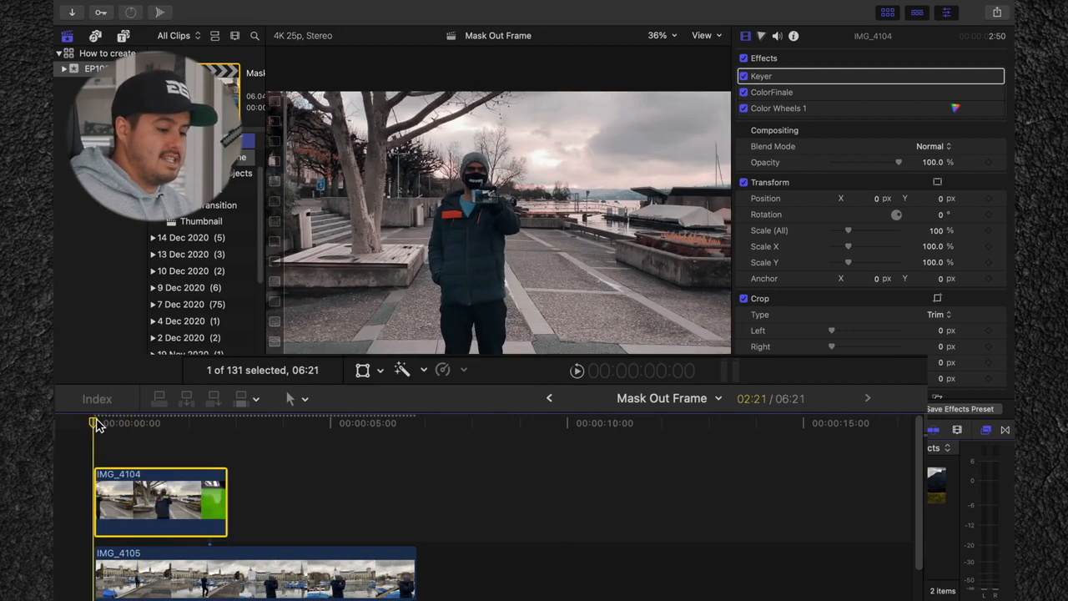
pyautogui.moveTo(99, 424); pyautogui.dragTo(324, 447)
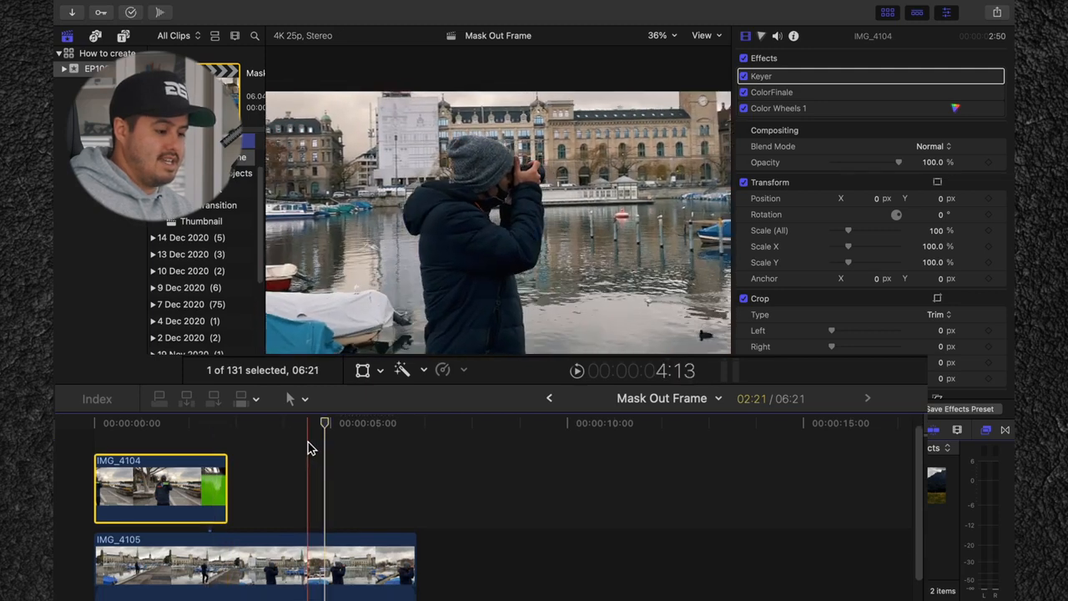
# Show the retiming speed segments on both IMG_4104 and IMG_4105
pyautogui.keyDown('super'); pyautogui.click(184, 560); pyautogui.keyUp('super')
pyautogui.press('super+r')
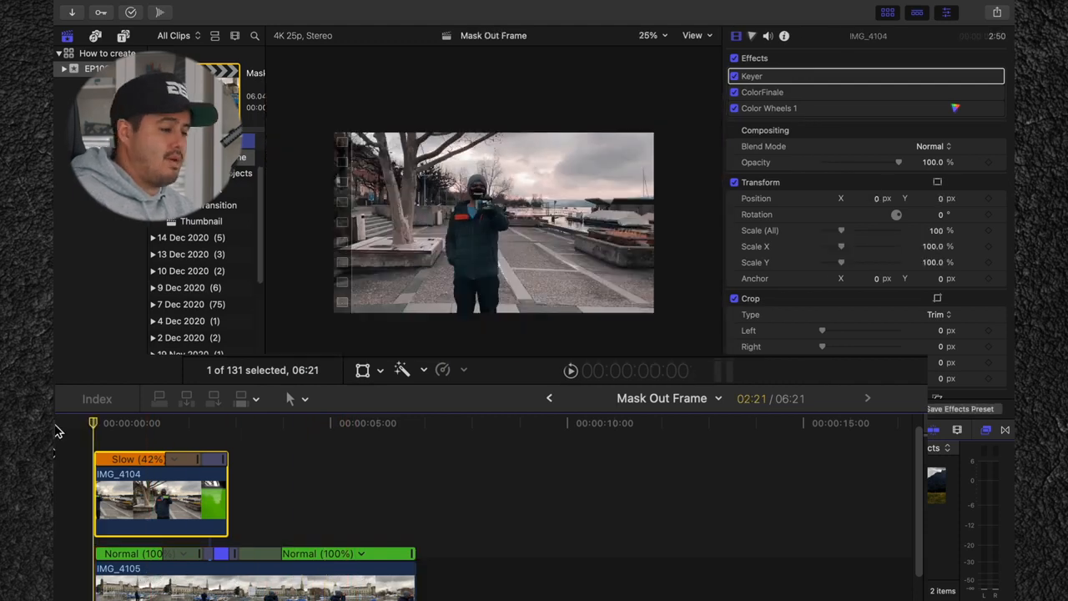
# Add transform keyframes to IMG_4104 at the very start of the clip
pyautogui.click(362, 370)
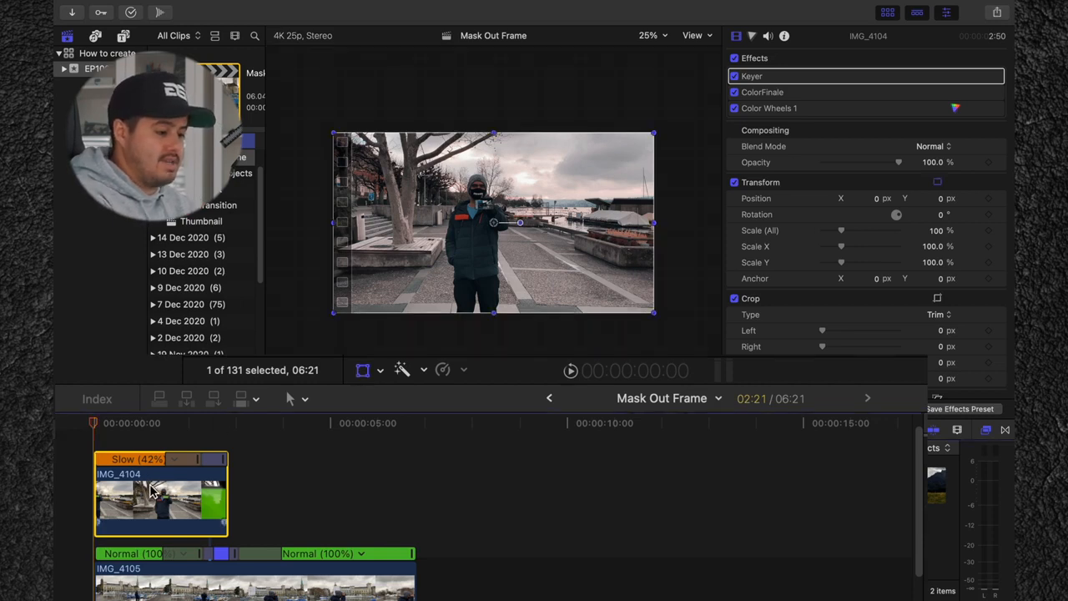
pyautogui.click(364, 370)
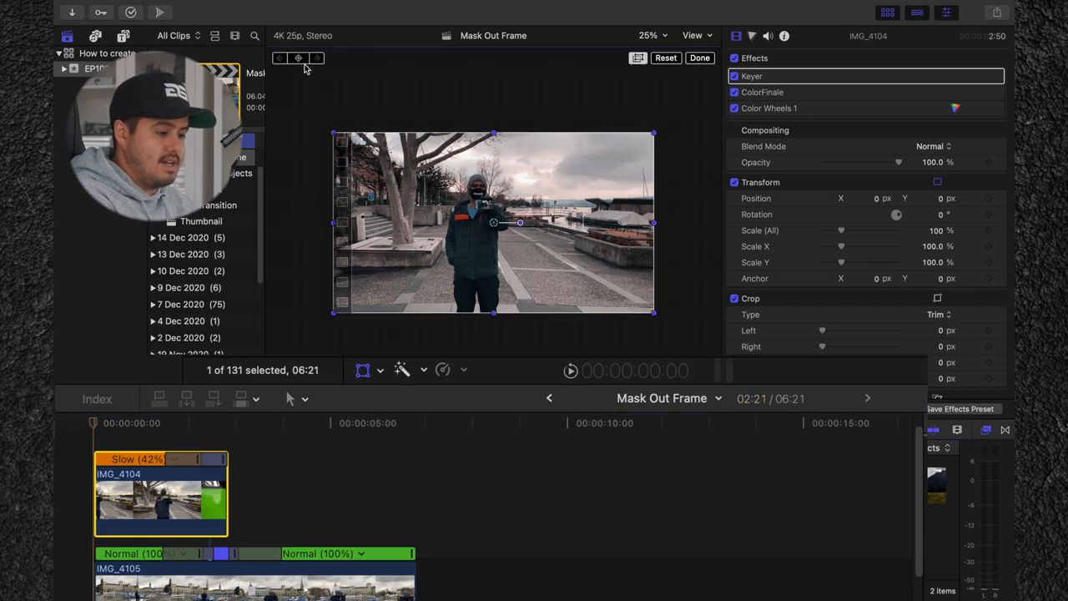
pyautogui.click(299, 58)
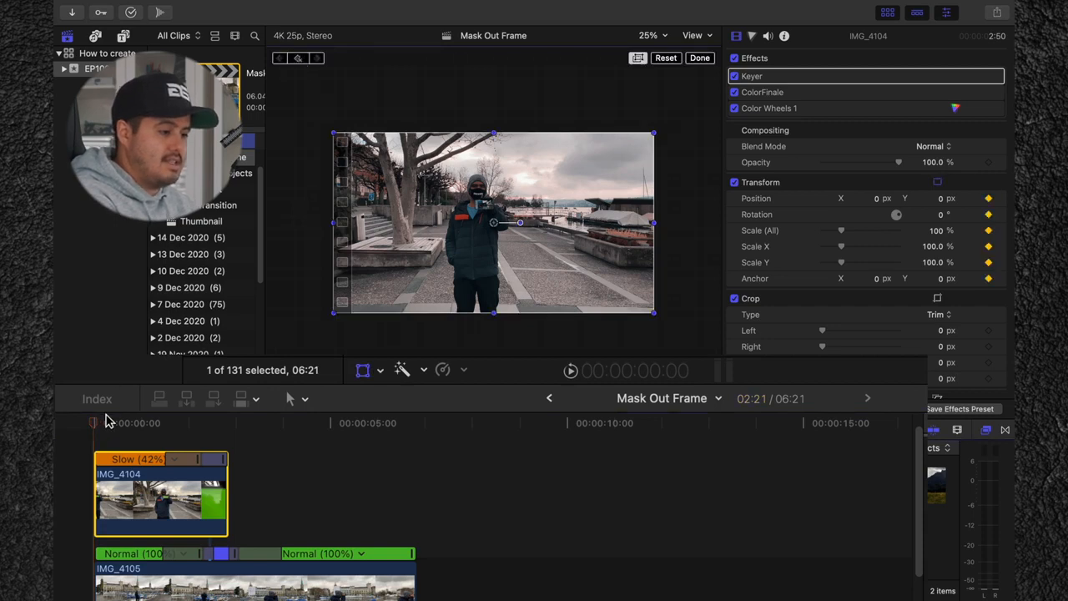
# On IMG_4104's last frame, enlarge the clip to 138.95% and rotate it to -11.8° as the ending transform keyframe
pyautogui.moveTo(94, 425); pyautogui.dragTo(226, 426)
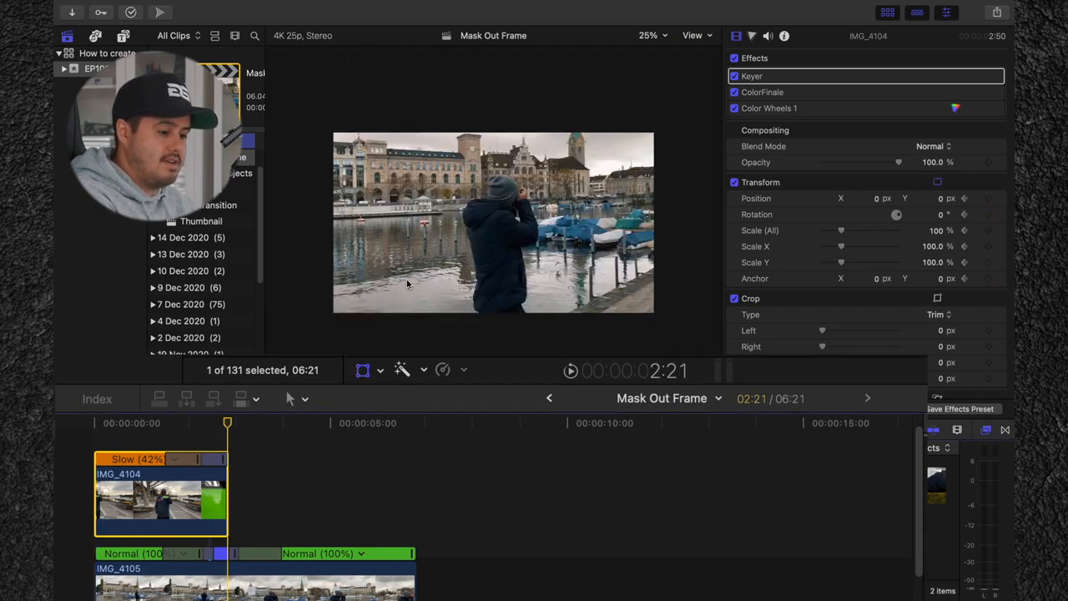
pyautogui.moveTo(332, 314); pyautogui.dragTo(268, 350)
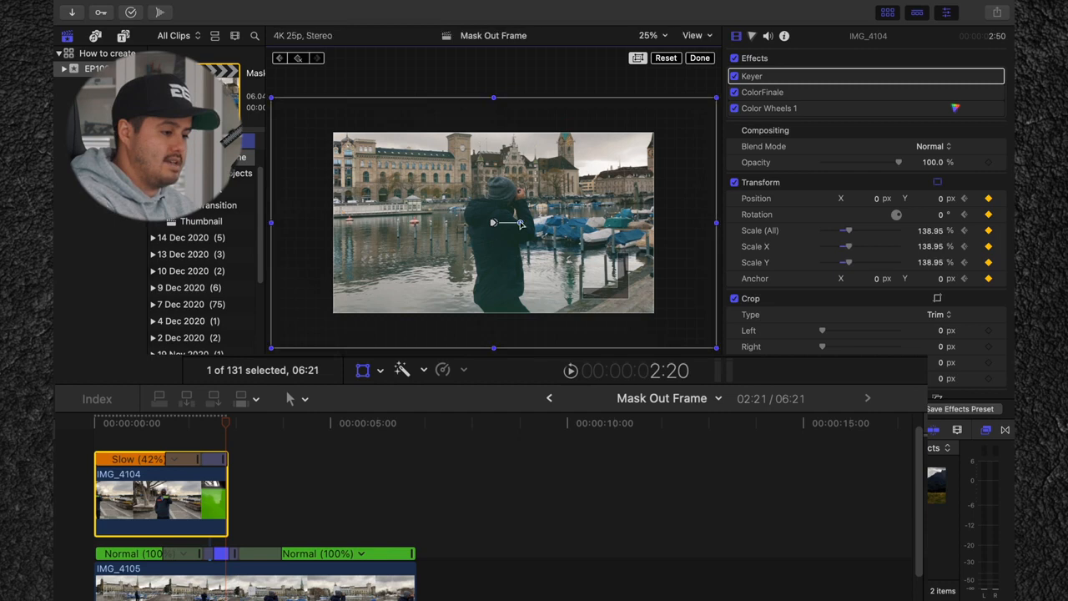
pyautogui.moveTo(520, 225); pyautogui.dragTo(521, 230)
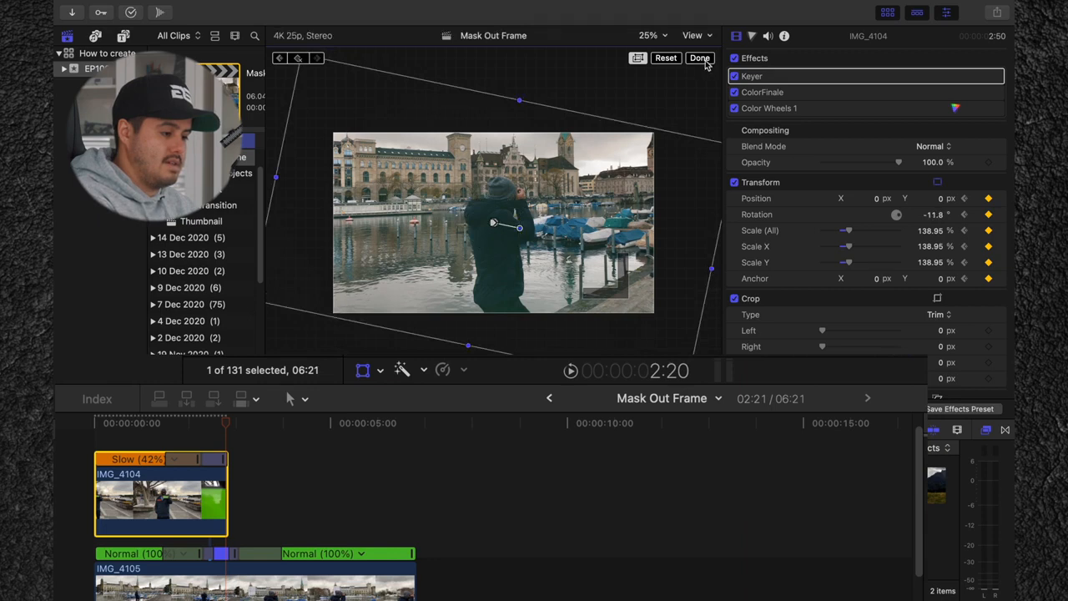
pyautogui.click(701, 60)
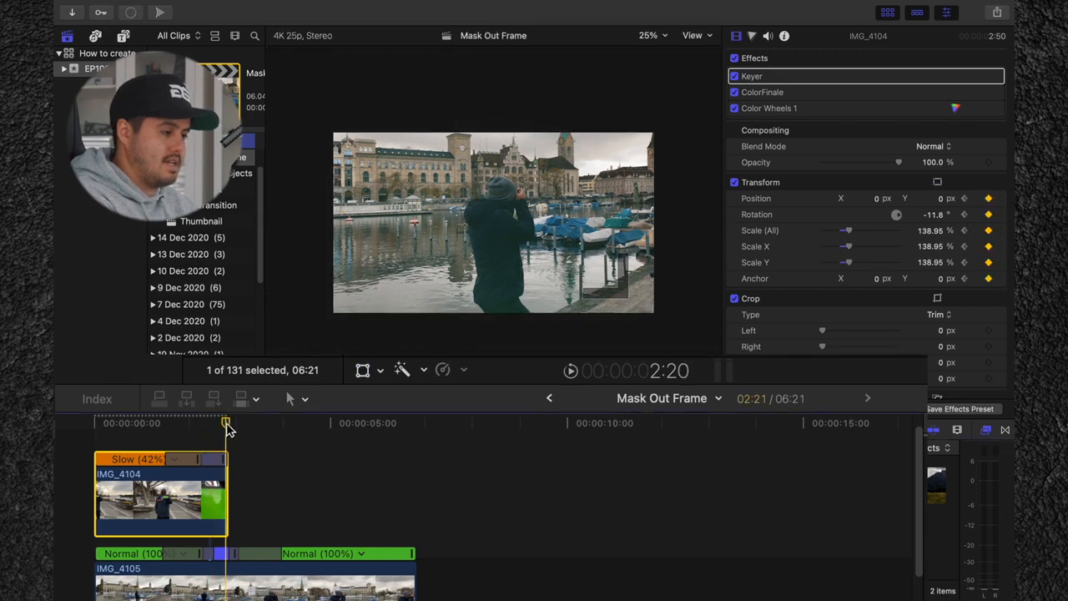
# Play the keyed composite from the start to check the animated zoom and rotation
pyautogui.click(91, 422)
pyautogui.press('space')
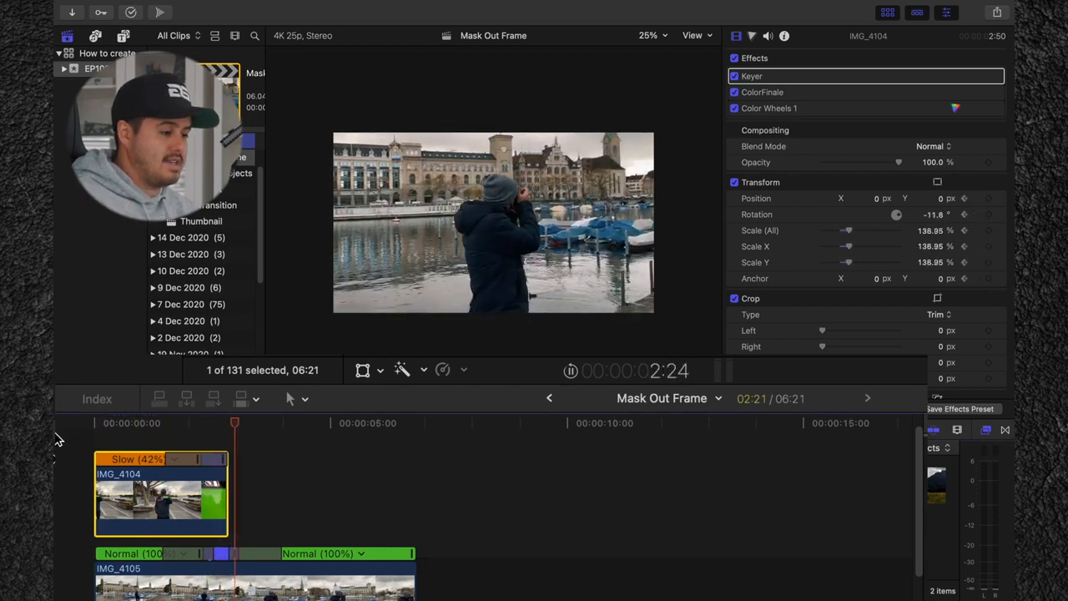
pyautogui.press('space')
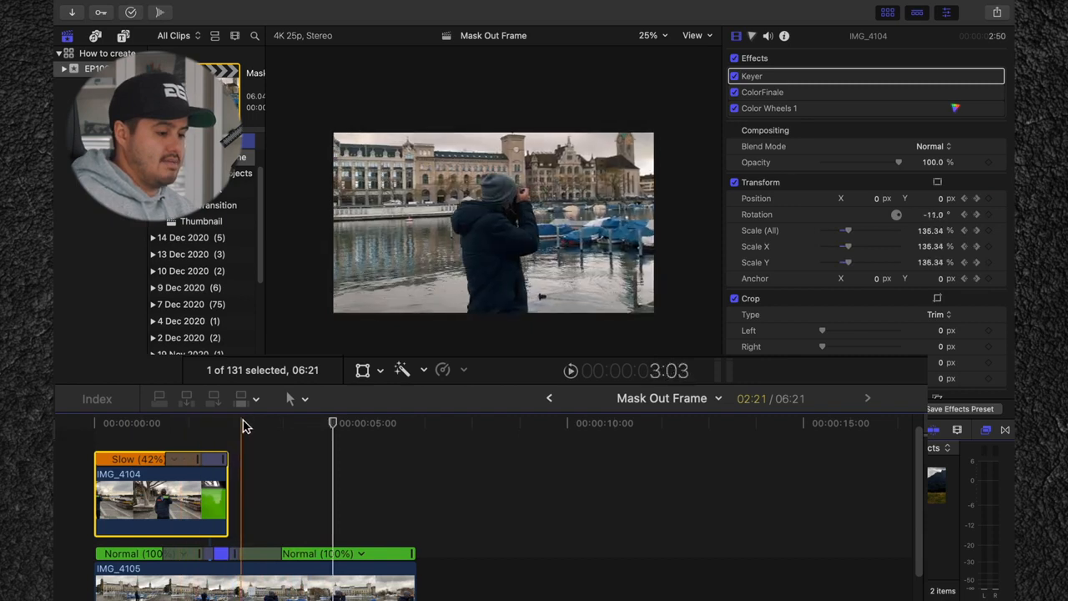
# At 2:18, refine IMG_4104's key by sampling the green on the phone screen with Sample Color, and play the result
pyautogui.click(218, 438)
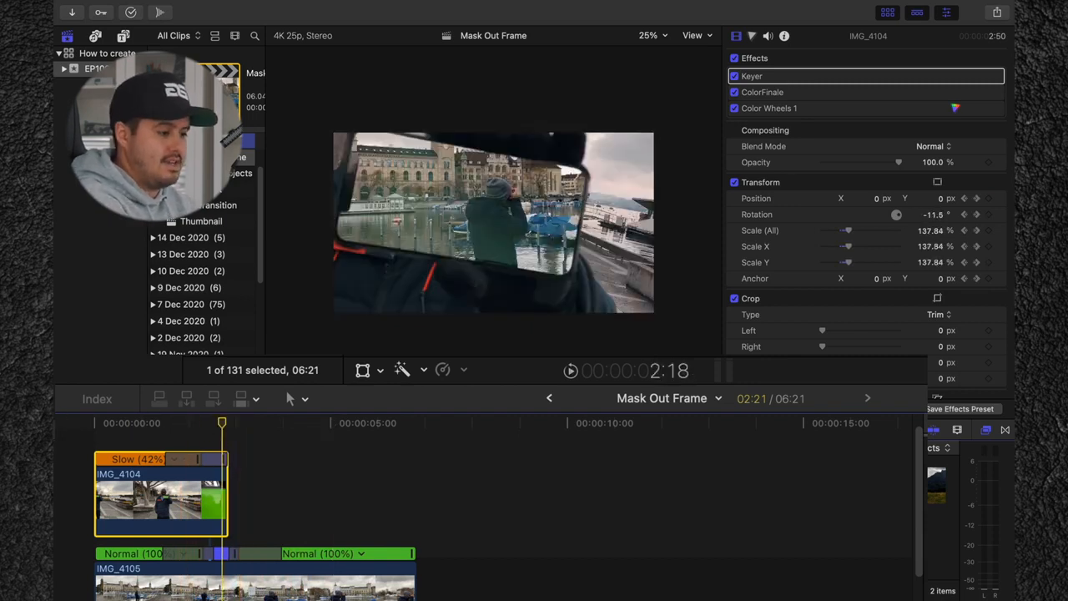
pyautogui.click(984, 77)
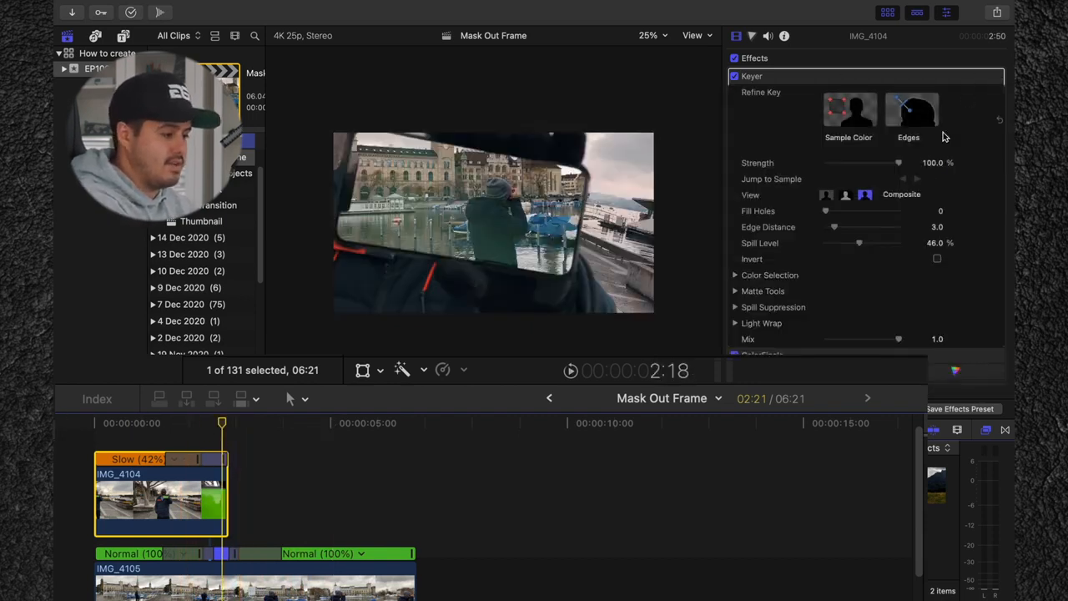
pyautogui.click(849, 113)
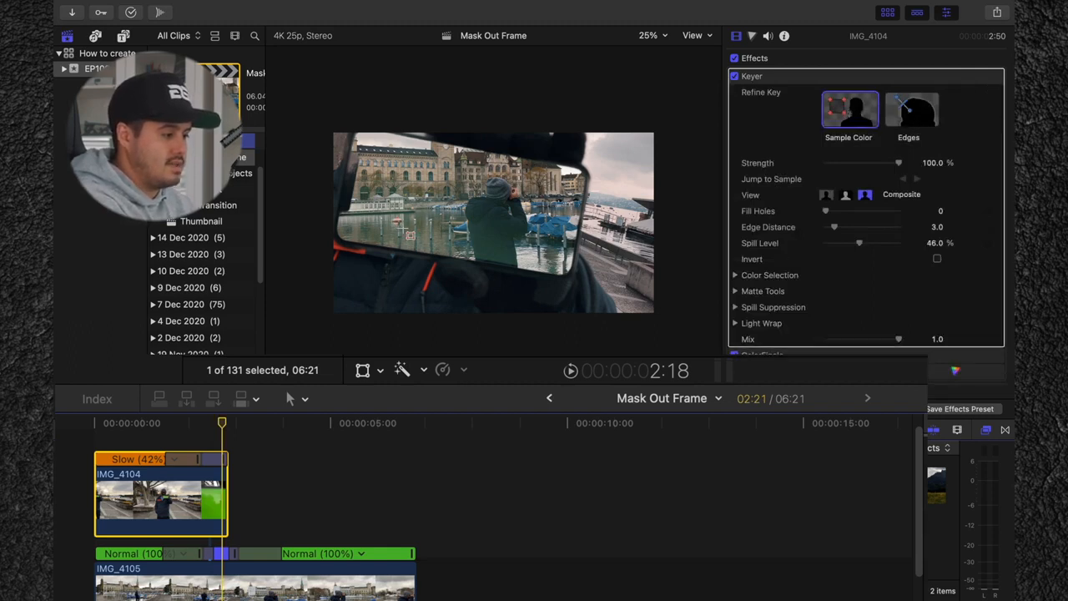
pyautogui.moveTo(411, 235); pyautogui.dragTo(421, 243)
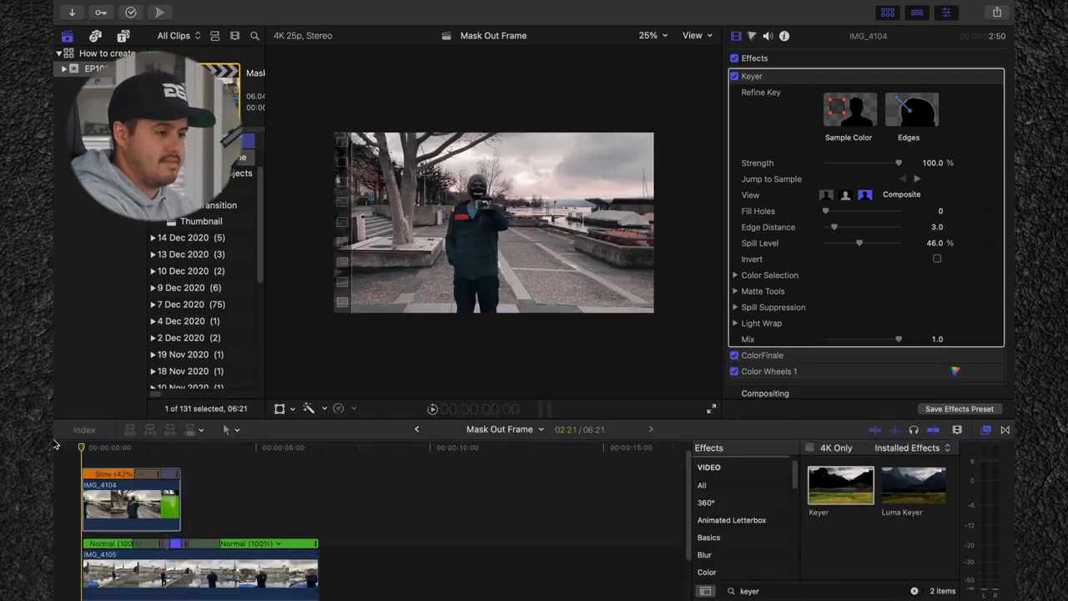
pyautogui.press('space')
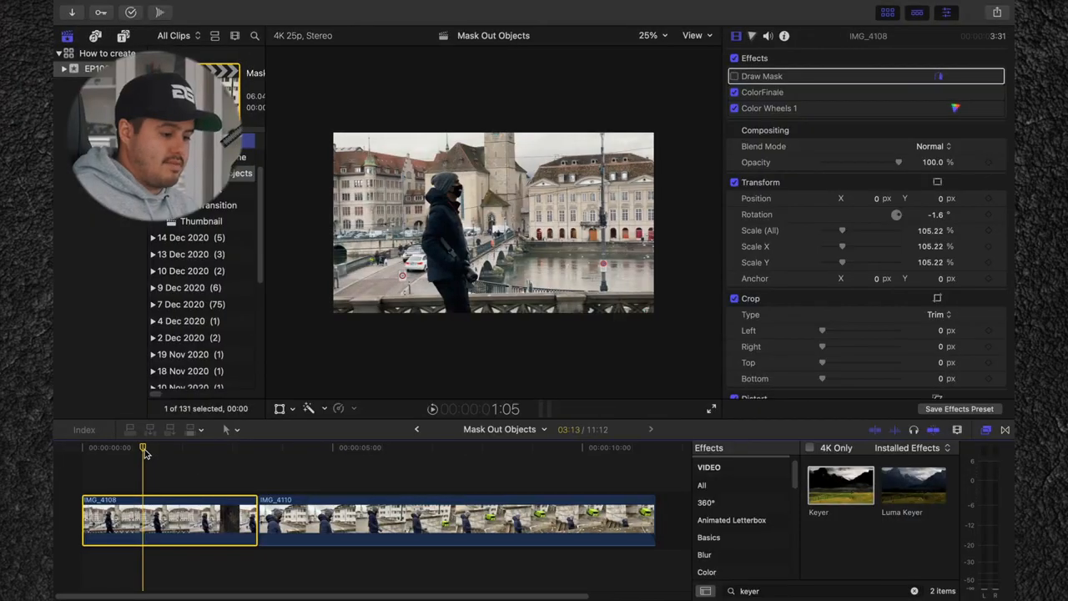
# In the Mask Out Objects project, go to 2:15, find the Draw Mask effect and apply it to IMG_4108
pyautogui.moveTo(145, 453); pyautogui.dragTo(214, 454)
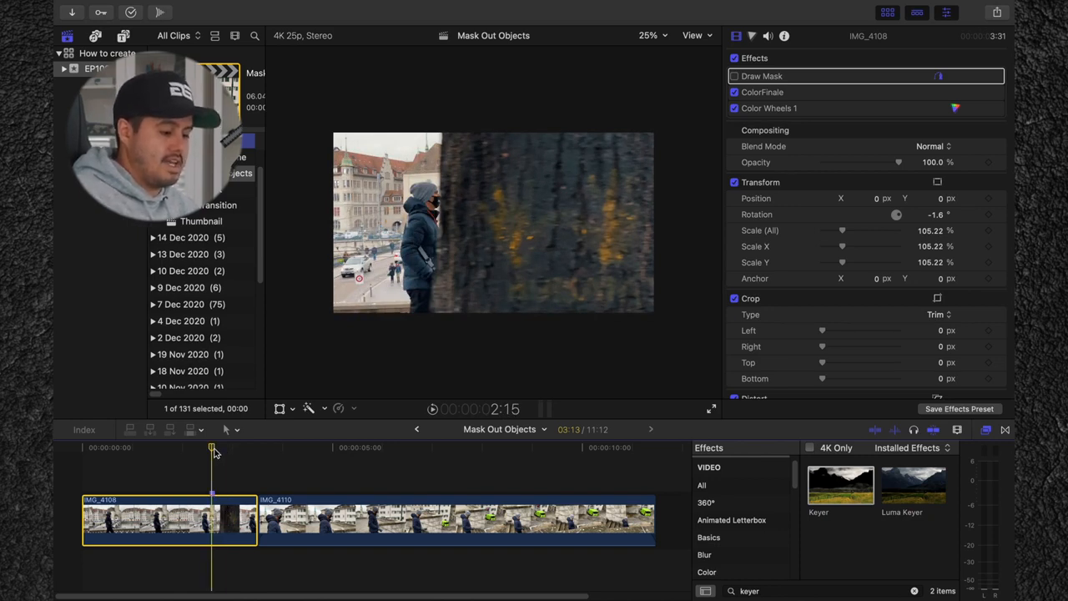
pyautogui.click(760, 594)
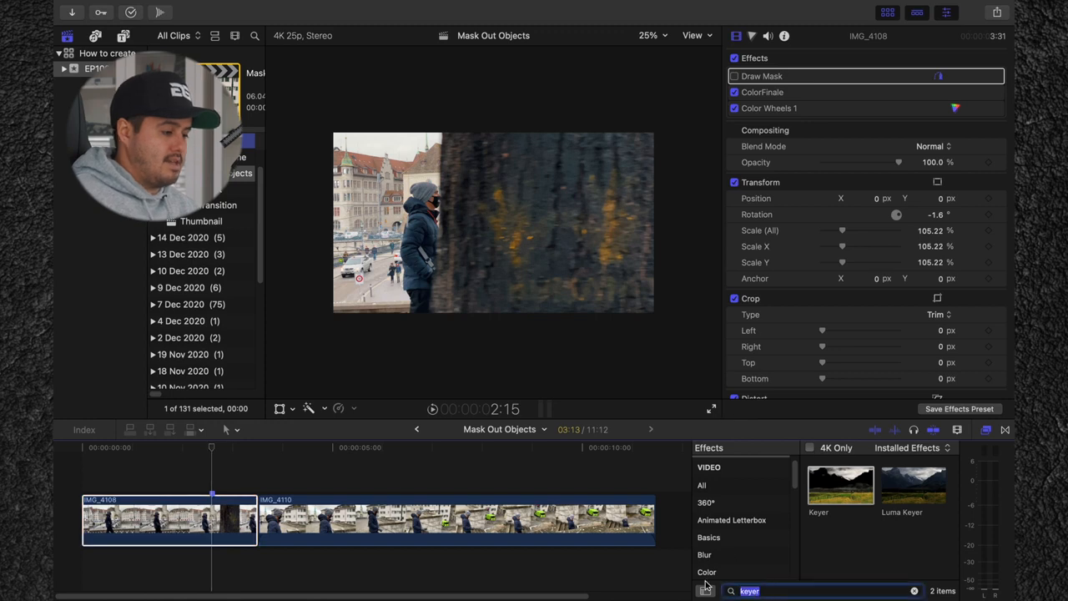
pyautogui.write('dr')
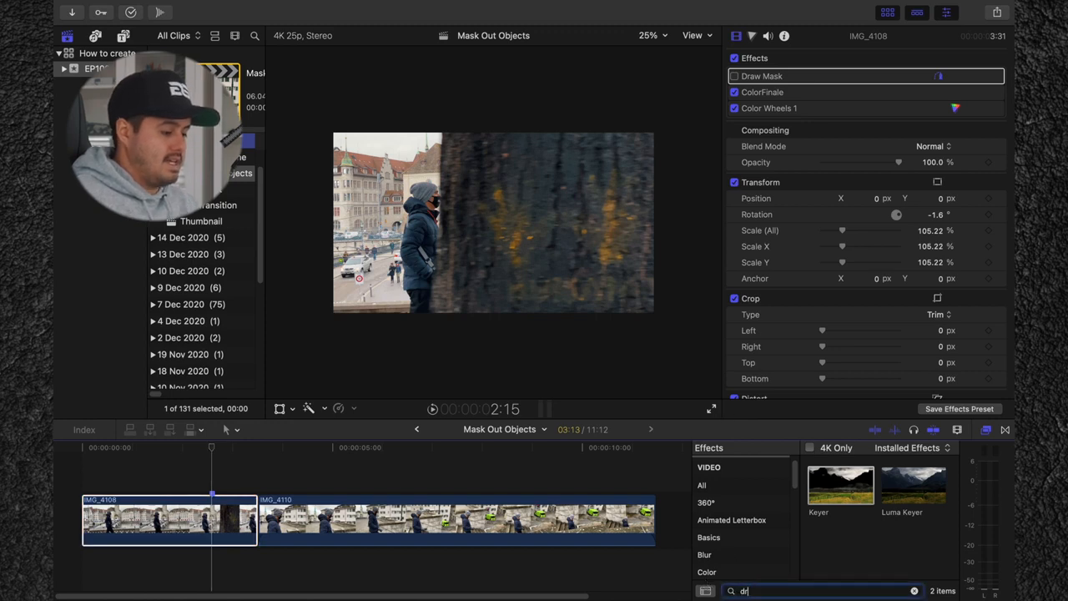
pyautogui.write('aw a')
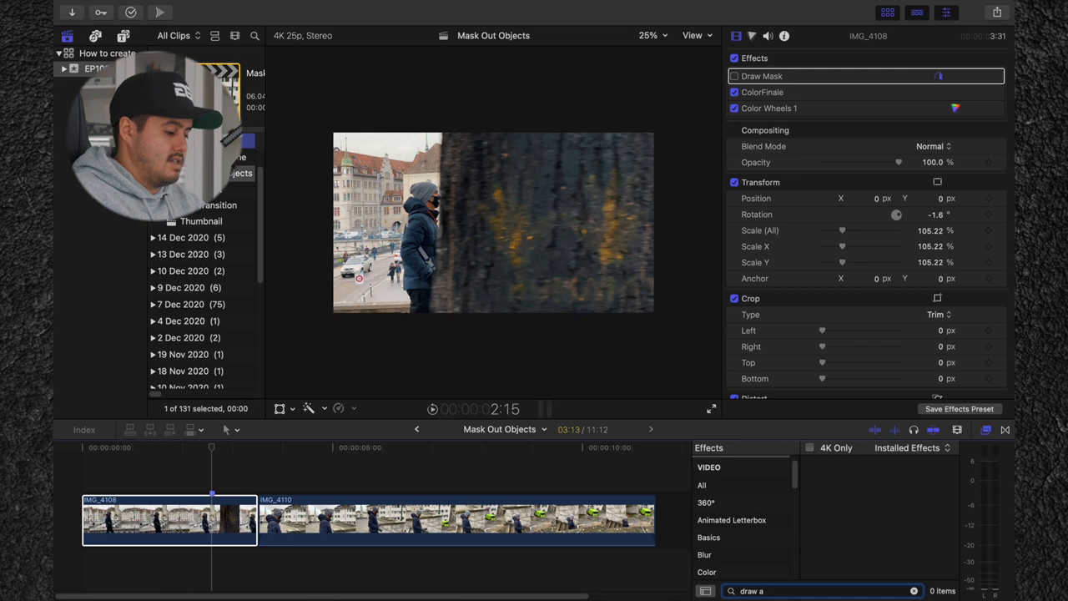
pyautogui.press('BackSpace')
pyautogui.moveTo(853, 482)
pyautogui.mouseDown()
pyautogui.moveTo(494, 488)
pyautogui.moveTo(214, 518)
pyautogui.mouseUp()
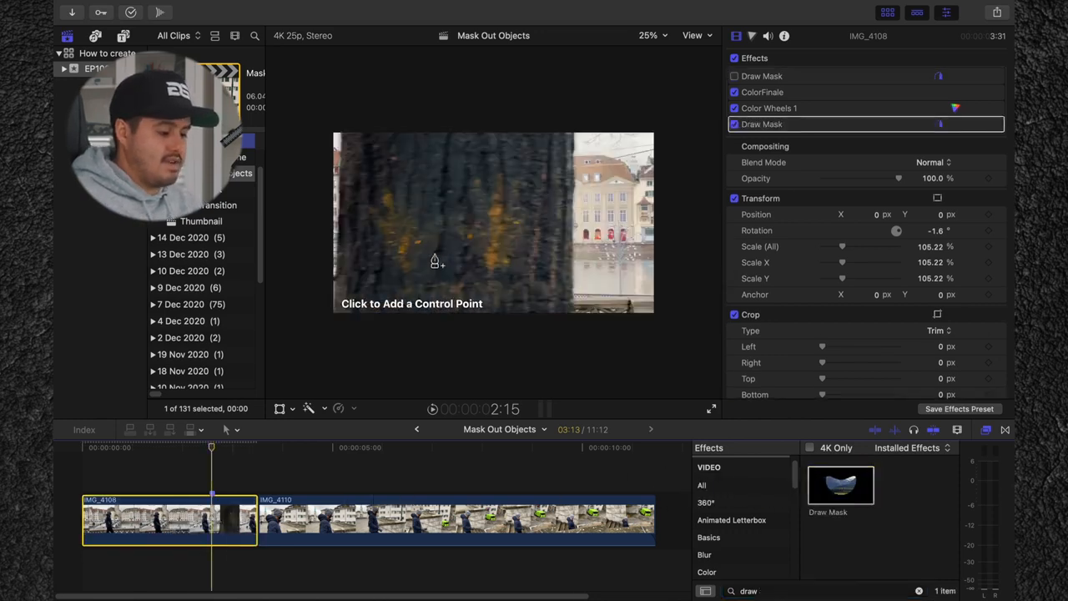
# Draw a four-point mask just outside the whole frame of IMG_4108 and nudge its edge beside the tree slightly outward
pyautogui.click(316, 124)
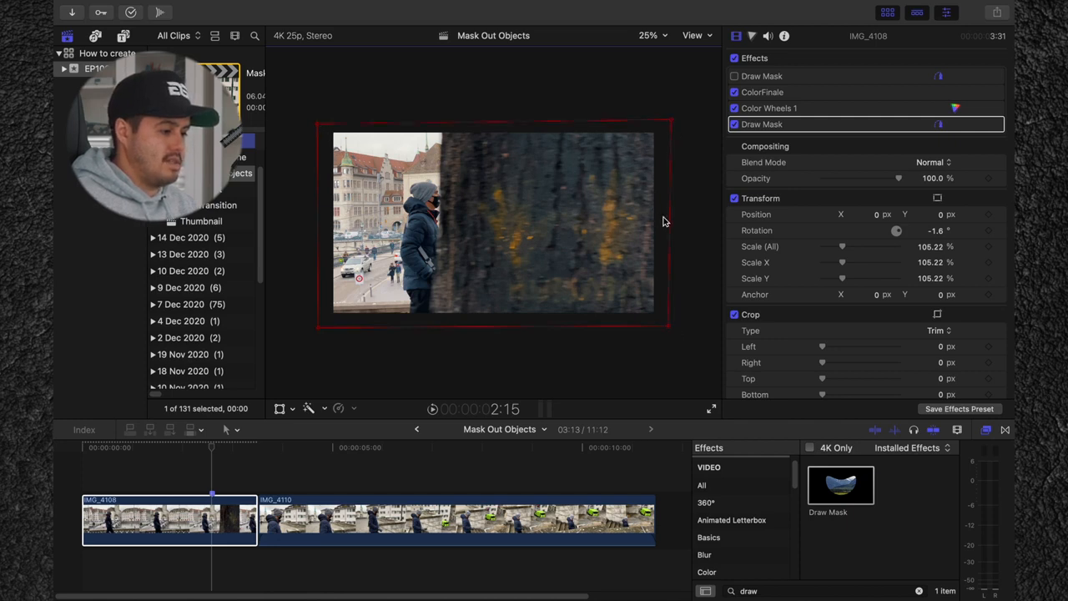
pyautogui.moveTo(671, 225)
pyautogui.mouseDown()
pyautogui.moveTo(410, 228)
pyautogui.moveTo(687, 227)
pyautogui.moveTo(389, 217)
pyautogui.moveTo(590, 239)
pyautogui.moveTo(675, 228)
pyautogui.moveTo(527, 230)
pyautogui.moveTo(671, 228)
pyautogui.mouseUp()
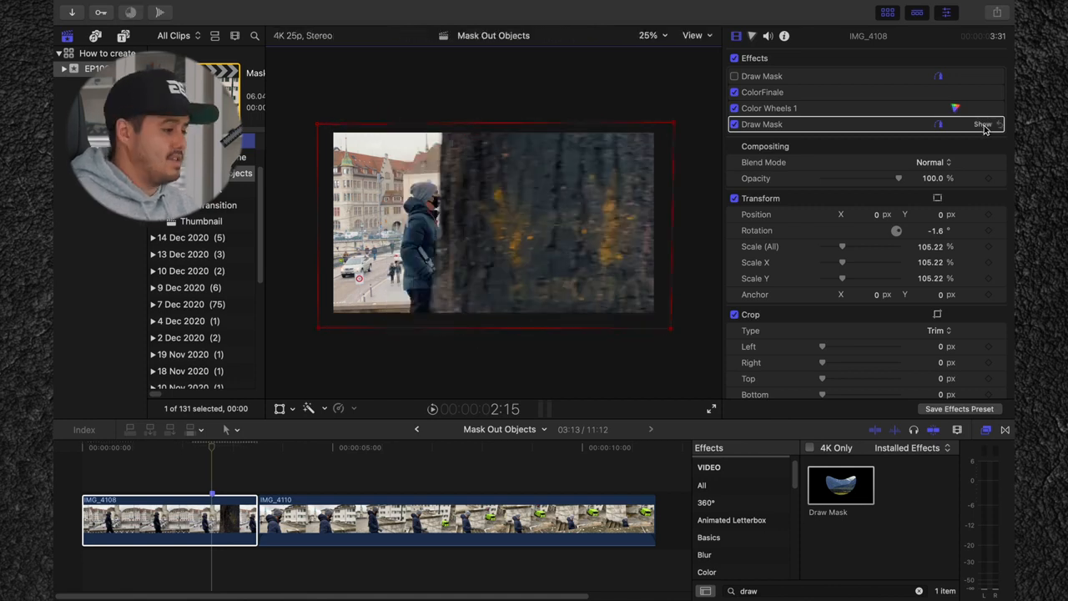
# Add keyframes for all parameters of the new Draw Mask at 2:15 and set its feather to 69
pyautogui.click(984, 125)
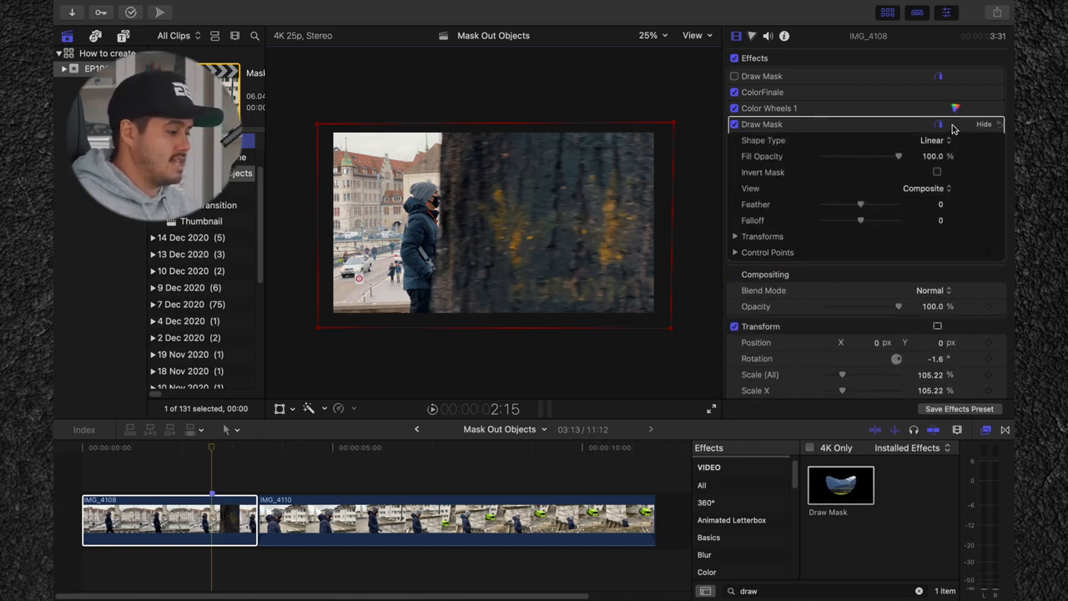
pyautogui.rightClick(888, 127)
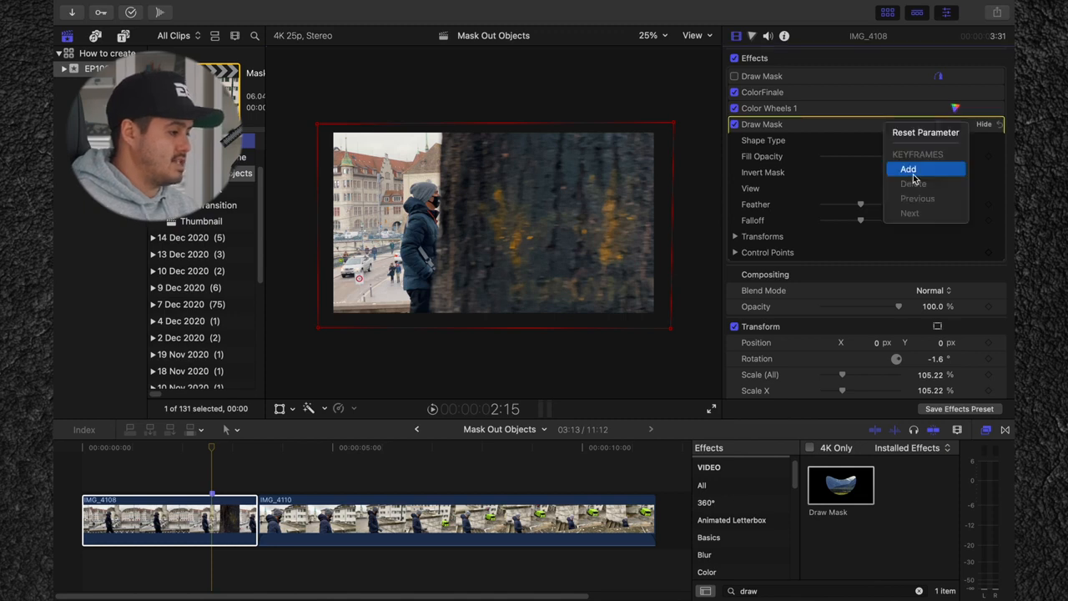
pyautogui.click(909, 170)
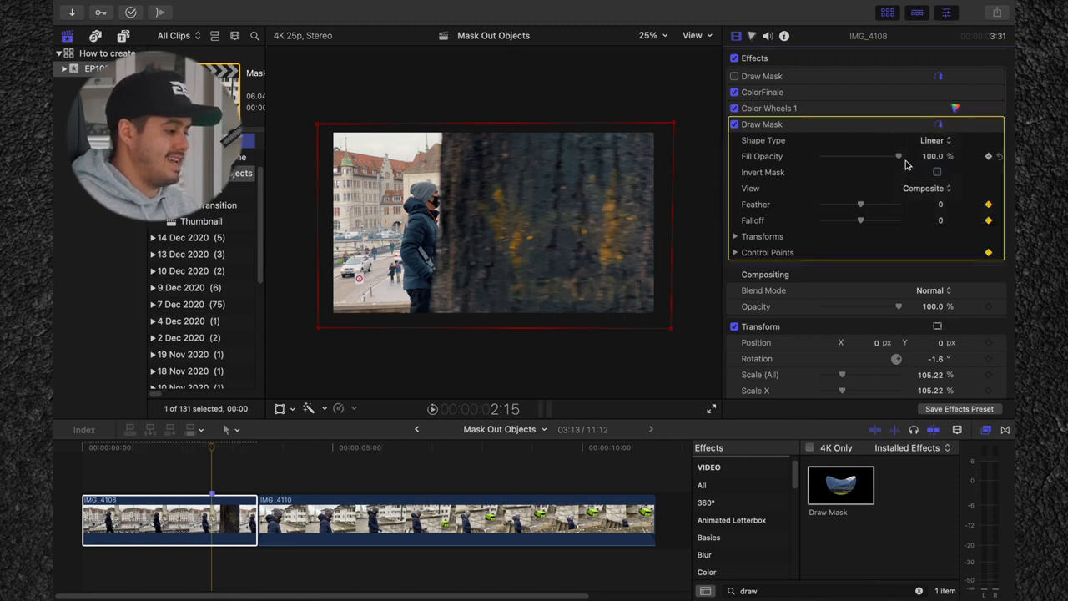
pyautogui.moveTo(860, 204); pyautogui.dragTo(883, 209)
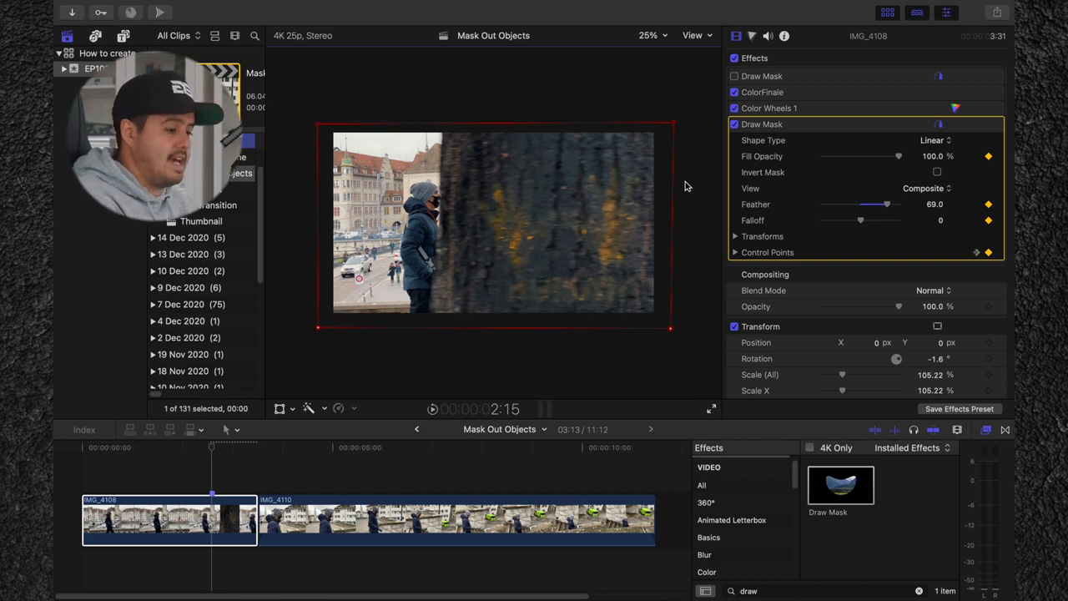
# Advance frame by frame, shifting the mask's edge along with the passing tree's trailing edge until it leaves the frame, and play the result
pyautogui.press('Right')
pyautogui.moveTo(678, 187)
pyautogui.mouseDown()
pyautogui.moveTo(686, 190)
pyautogui.moveTo(587, 206)
pyautogui.mouseUp()
pyautogui.press('Right')
pyautogui.press('Right')
pyautogui.press('Right')
pyautogui.press('Right')
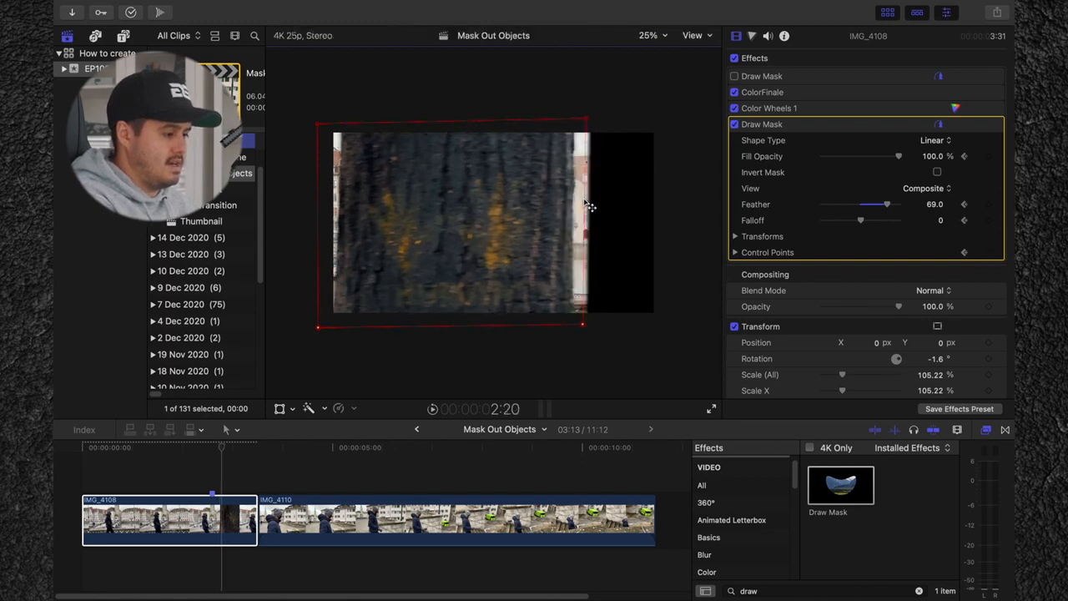
pyautogui.moveTo(588, 206)
pyautogui.mouseDown()
pyautogui.moveTo(376, 215)
pyautogui.moveTo(366, 225)
pyautogui.mouseUp()
pyautogui.press('Right')
pyautogui.press('Right')
pyautogui.press('Right')
pyautogui.press('Right')
pyautogui.press('Right')
pyautogui.press('Right')
pyautogui.press('Right')
pyautogui.press('Right')
pyautogui.press('Right')
pyautogui.press('Right')
pyautogui.click(209, 451)
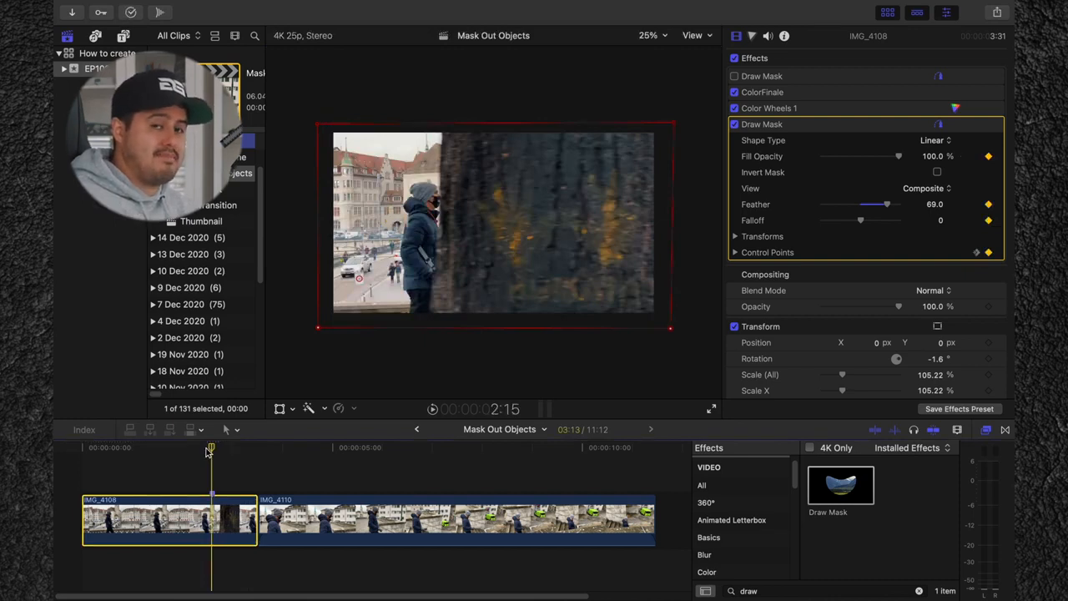
pyautogui.press('space')
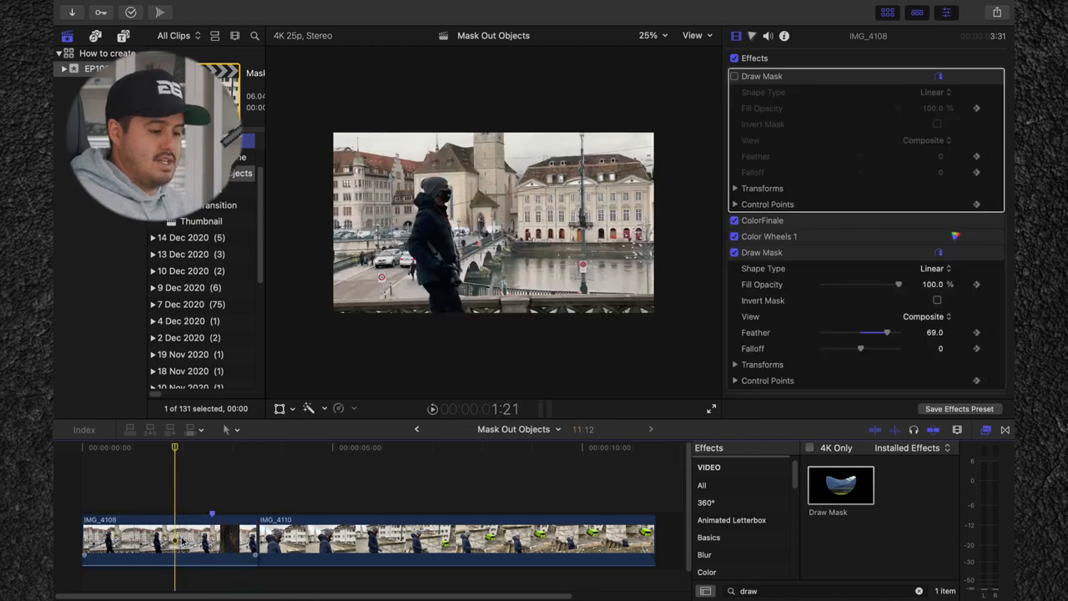
# Move IMG_4108 onto a layer above IMG_4110 and insert a gap at the start of the timeline
pyautogui.click(182, 540)
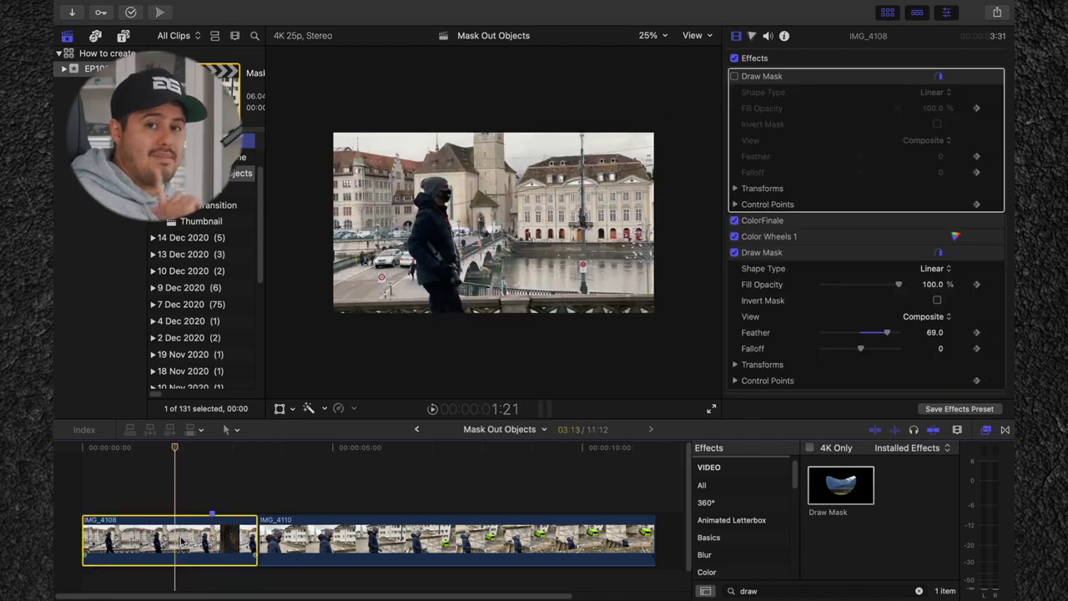
pyautogui.moveTo(182, 540); pyautogui.dragTo(182, 500)
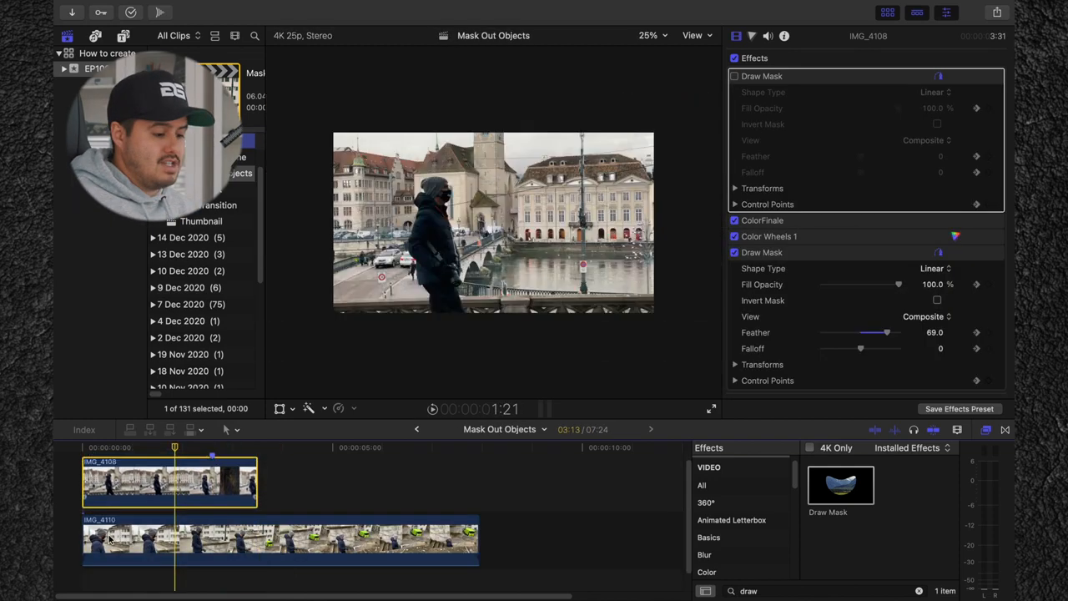
pyautogui.click(84, 452)
pyautogui.hotkey('alt', 'w')
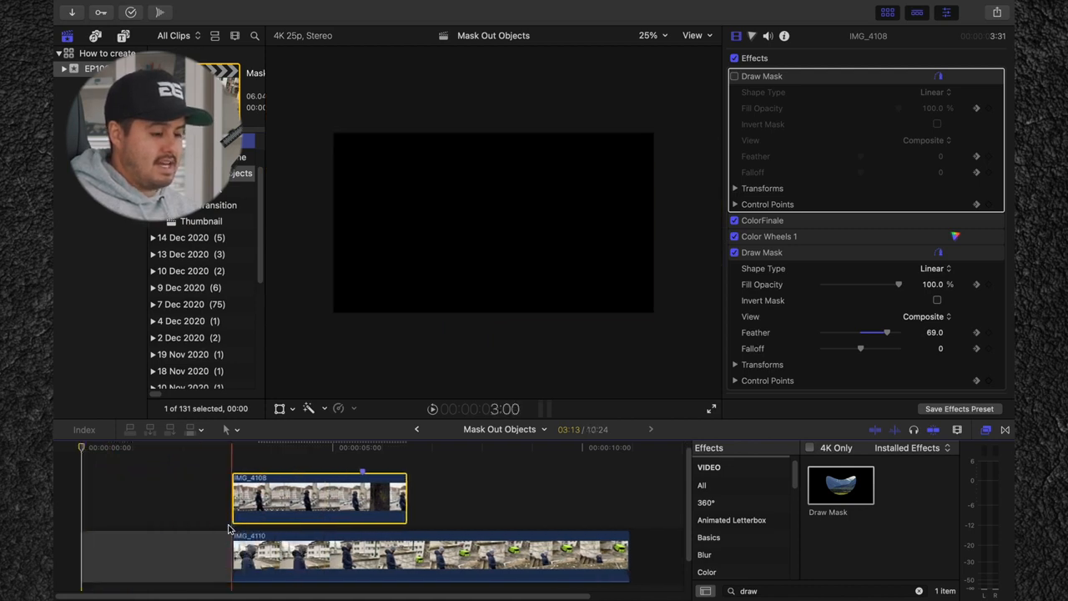
# Align IMG_4108's marker with the start of IMG_4110 and trim the gap to begin where IMG_4108 begins
pyautogui.moveTo(279, 500); pyautogui.dragTo(148, 508)
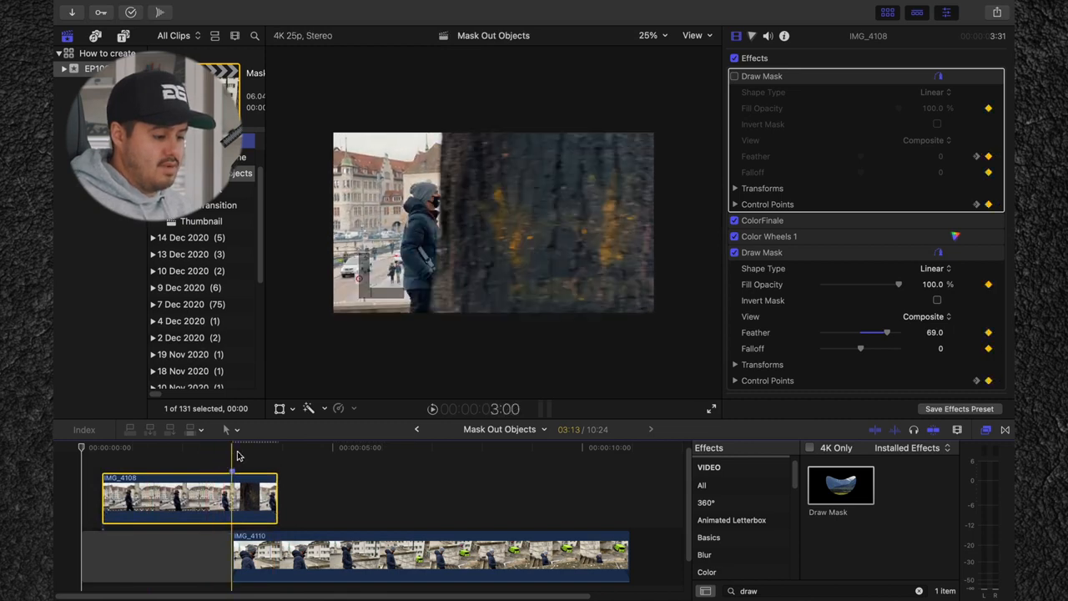
pyautogui.click(177, 453)
pyautogui.moveTo(83, 546); pyautogui.dragTo(104, 546)
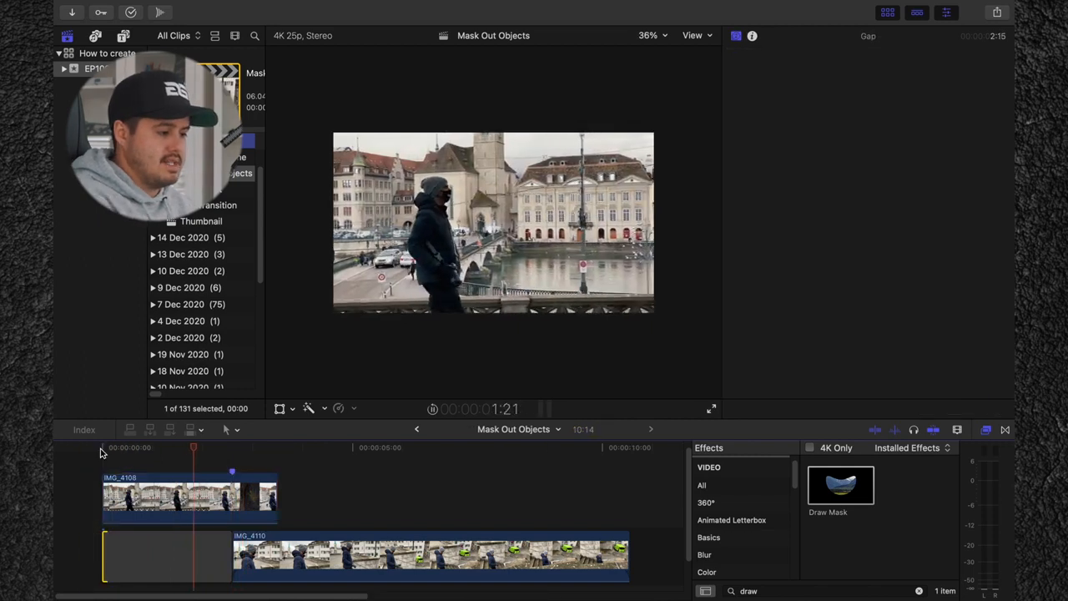